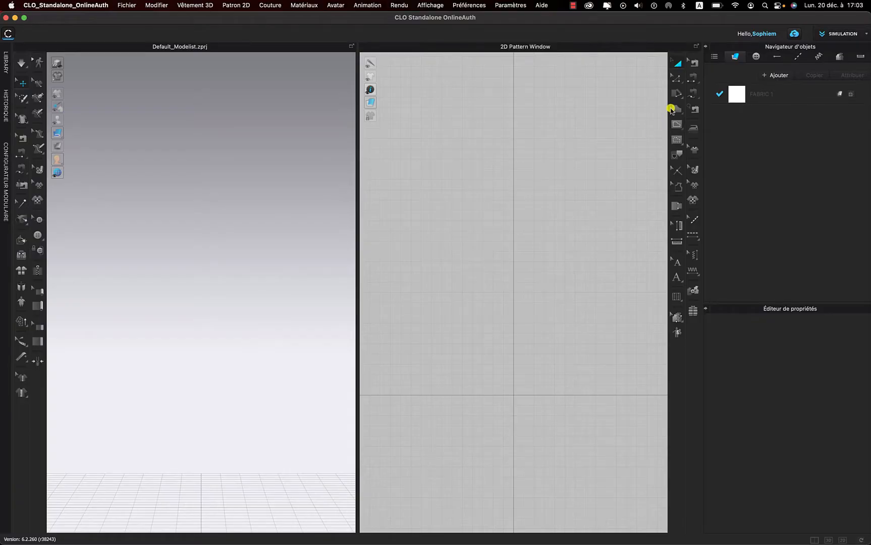
- Draw a rectangular pattern piece about 1965 mm wide and 2628 mm high in the 2D pattern window
{"action": "left_click", "coordinate": [677, 108]}
{"action": "left_click", "coordinate": [700, 115]}
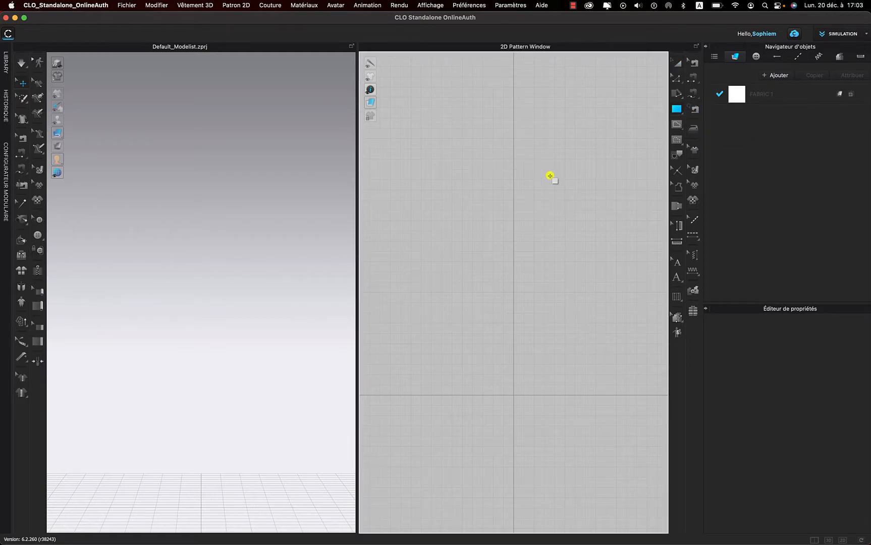
{"action": "left_click_drag", "start_coordinate": [433, 171], "coordinate": [635, 442]}
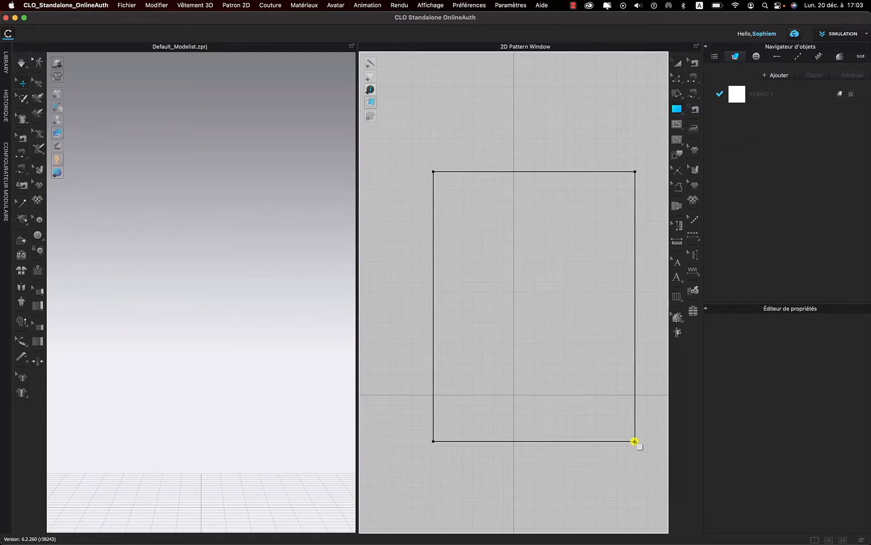
- Raise the rectangular pattern piece in the 3D view so that its lower edge clears the ground grid, leaving it deselected
{"action": "scroll", "coordinate": [340, 293], "scroll_direction": "down", "scroll_amount": 2}
{"action": "scroll", "coordinate": [340, 293], "scroll_direction": "down", "scroll_amount": 5}
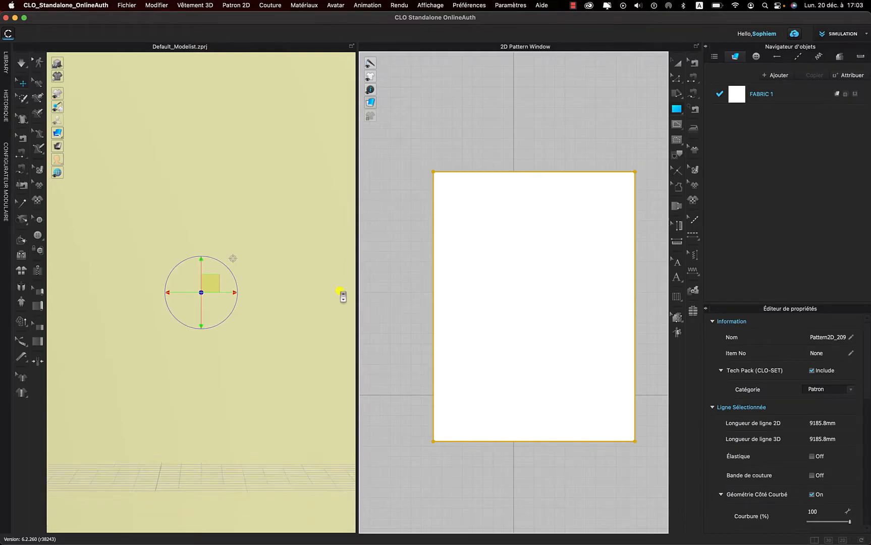
{"action": "scroll", "coordinate": [340, 293], "scroll_direction": "up", "scroll_amount": 4}
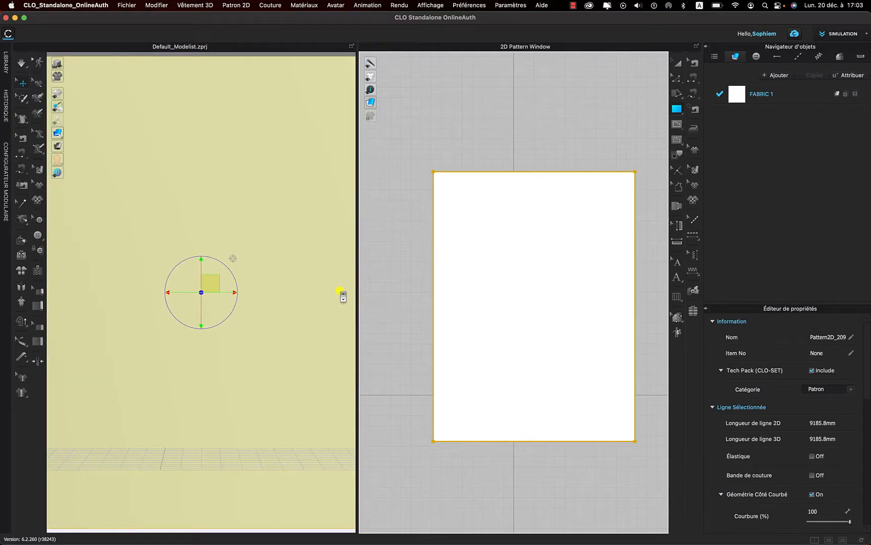
{"action": "scroll", "coordinate": [340, 292], "scroll_direction": "down", "scroll_amount": 4}
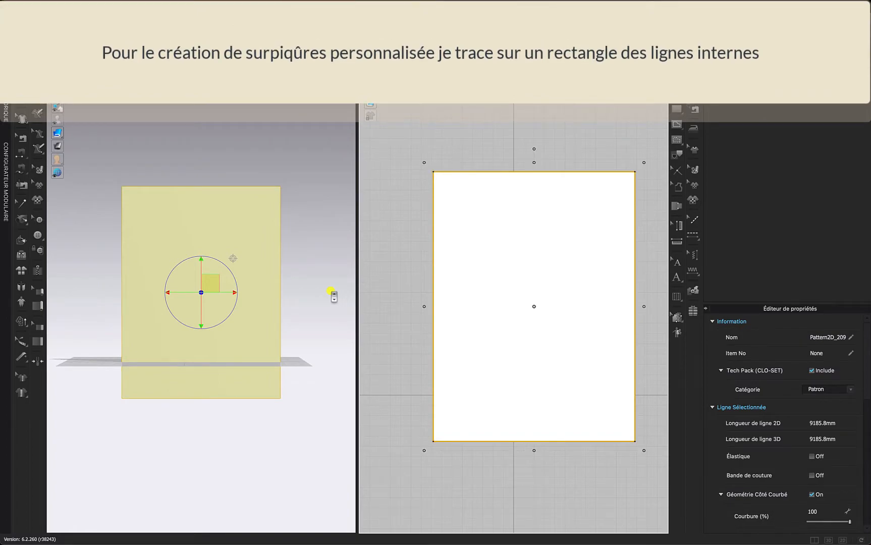
{"action": "left_click", "coordinate": [262, 281]}
{"action": "left_click_drag", "start_coordinate": [272, 268], "coordinate": [268, 211]}
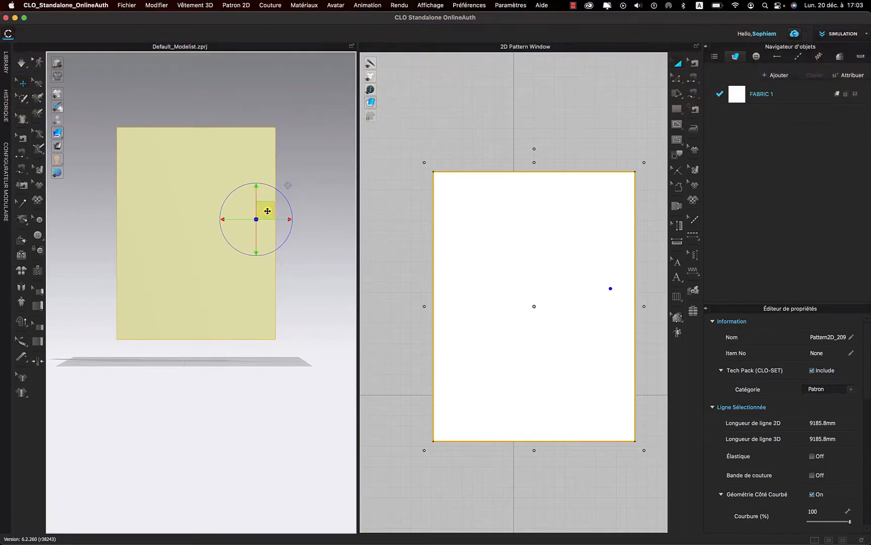
{"action": "left_click", "coordinate": [448, 140]}
- Pin small areas at both upper corners of the rectangle using the box pin tool (Épingle (Boîte))
{"action": "left_click", "coordinate": [19, 100]}
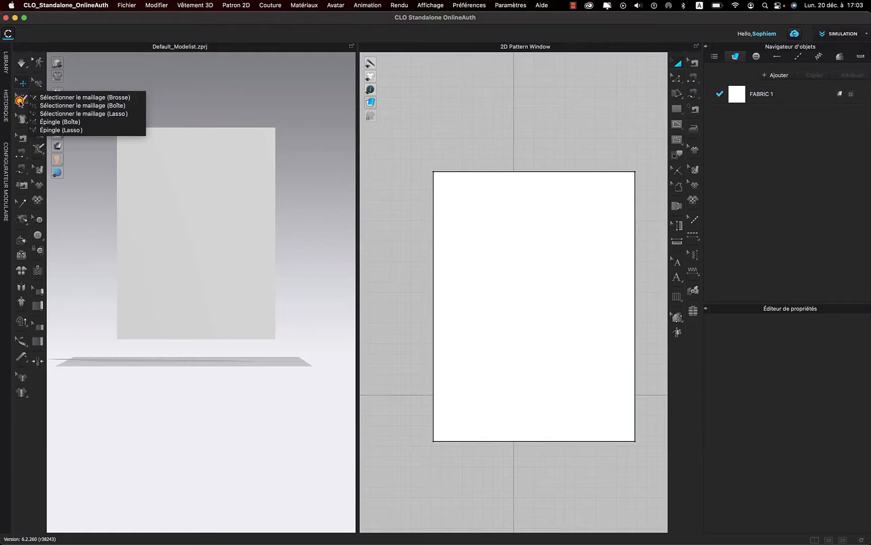
{"action": "left_click", "coordinate": [60, 122]}
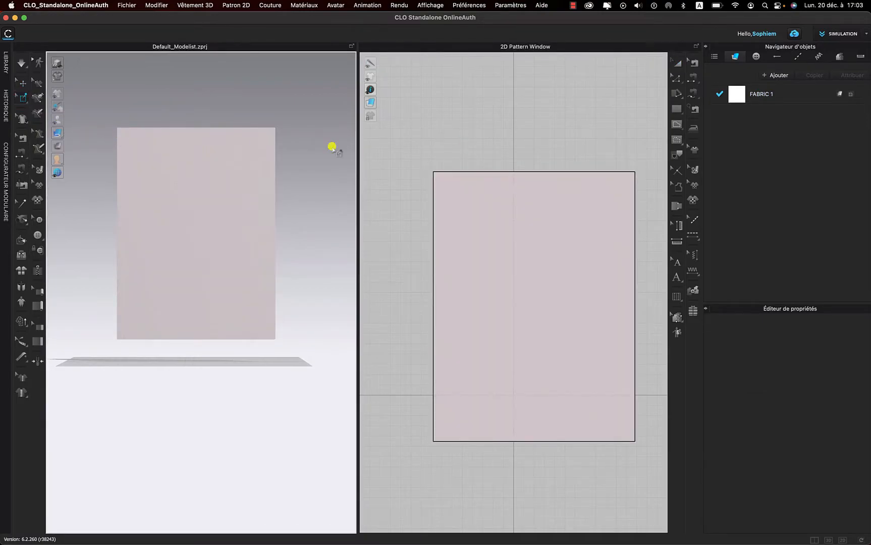
{"action": "left_click_drag", "start_coordinate": [438, 174], "coordinate": [449, 186]}
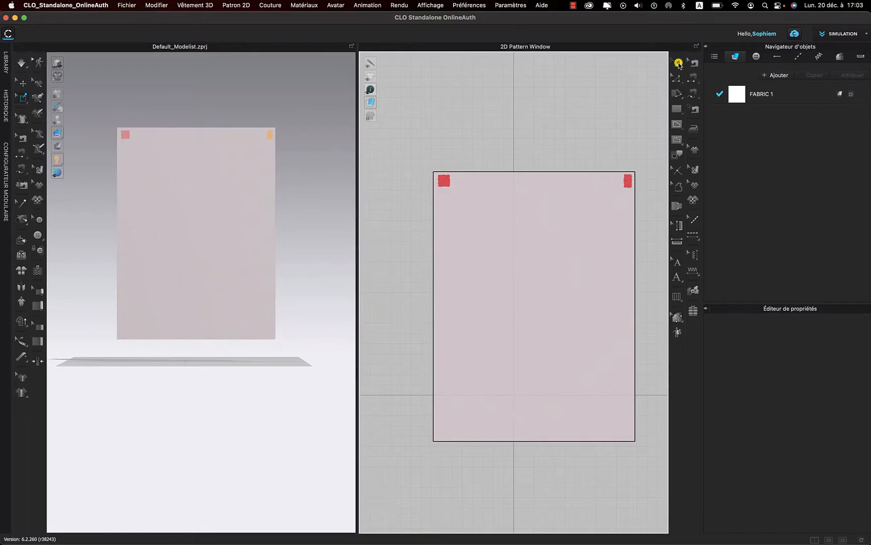
{"action": "left_click", "coordinate": [679, 63]}
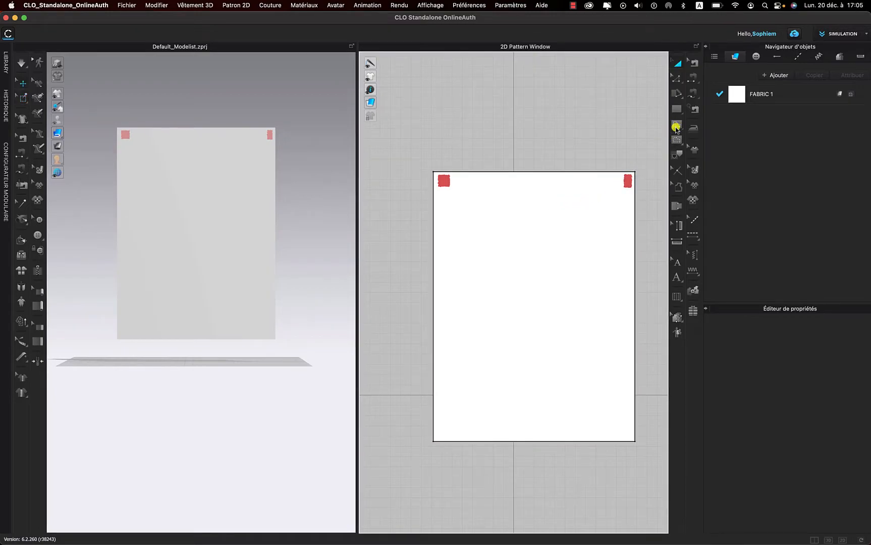
- Draw an internal line across the rectangle's upper half from one side edge to the other, with an S-shaped curve in the middle
{"action": "left_click", "coordinate": [676, 126]}
{"action": "left_click", "coordinate": [709, 126]}
{"action": "left_click", "coordinate": [436, 235]}
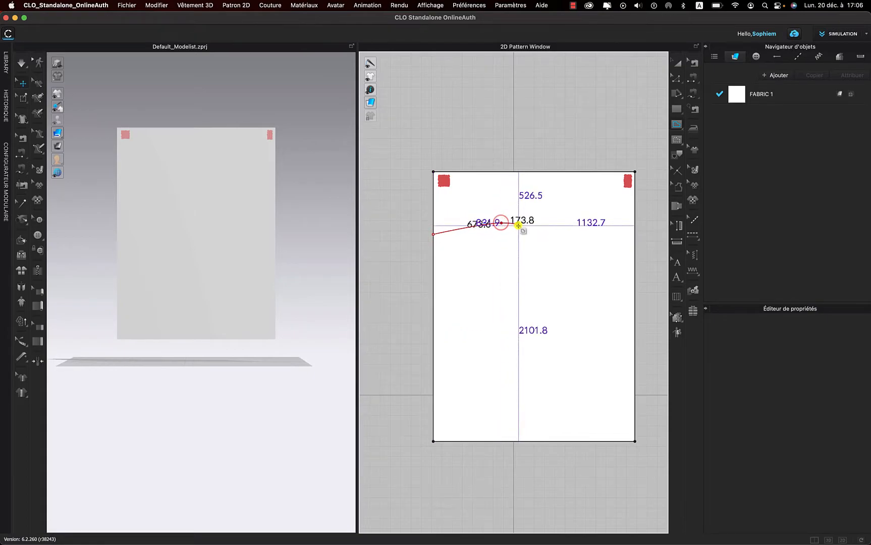
{"action": "left_click_drag", "start_coordinate": [558, 277], "coordinate": [592, 276]}
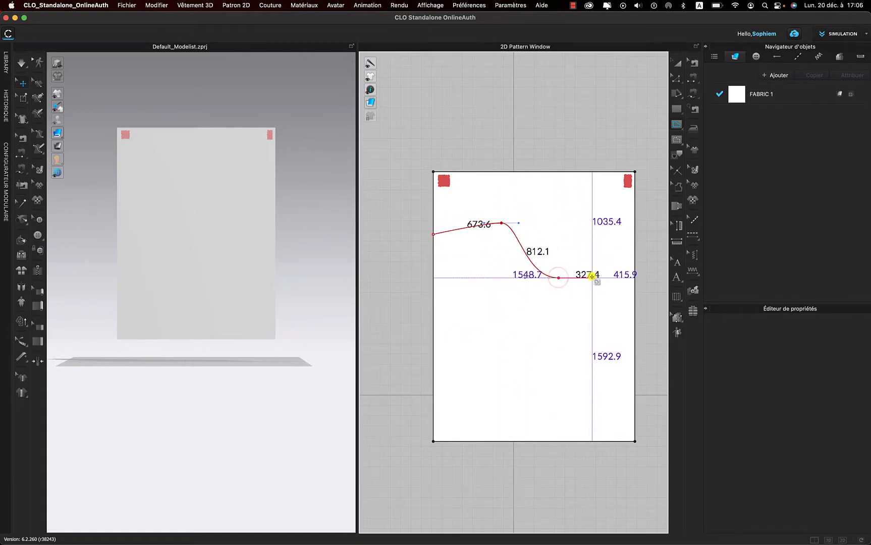
{"action": "left_click", "coordinate": [633, 277]}
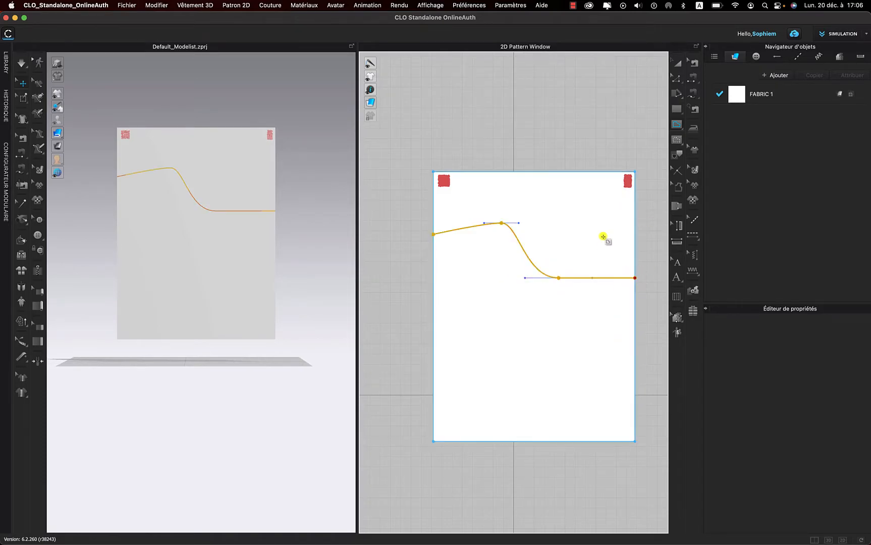
- Move the internal line's higher end to 500 mm below the upper edge and reshape its middle S-curve to about 849 mm long
{"action": "key", "text": "z"}
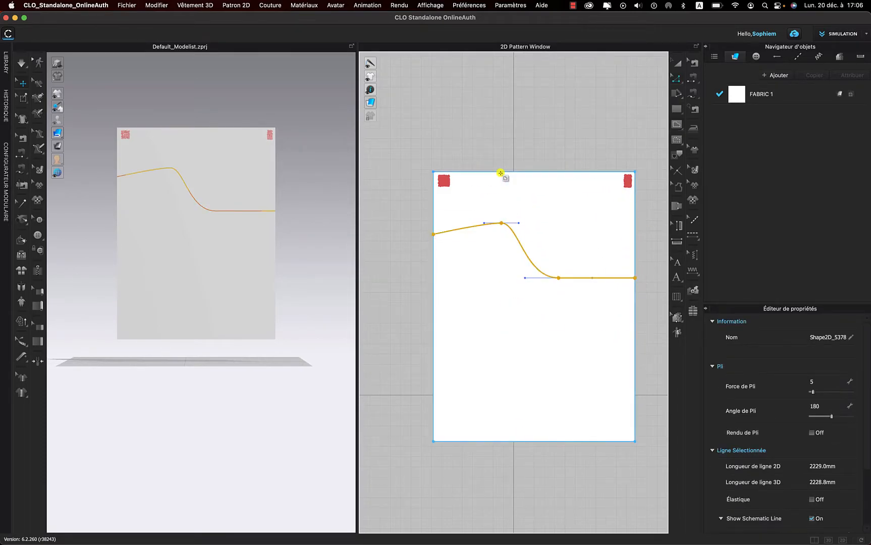
{"action": "left_click", "coordinate": [434, 235]}
{"action": "left_click_drag", "start_coordinate": [442, 242], "coordinate": [440, 230]}
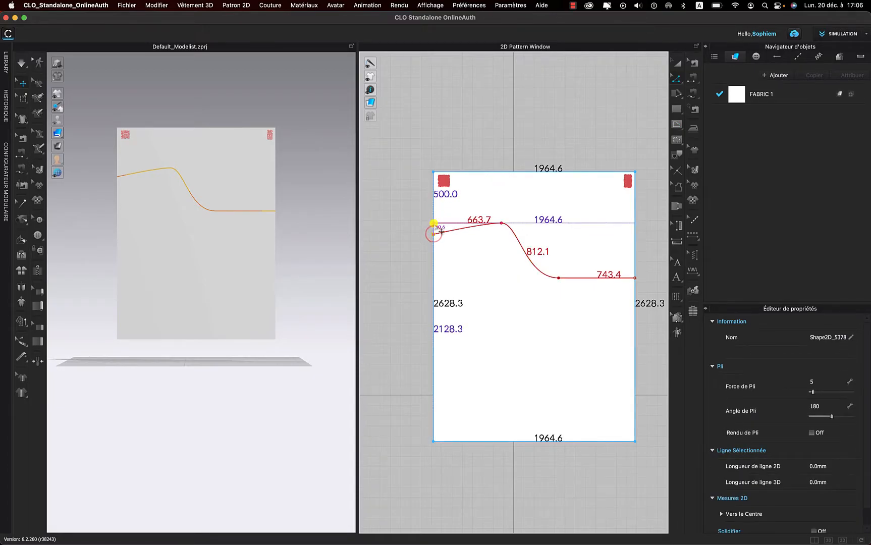
{"action": "left_click_drag", "start_coordinate": [491, 247], "coordinate": [536, 220]}
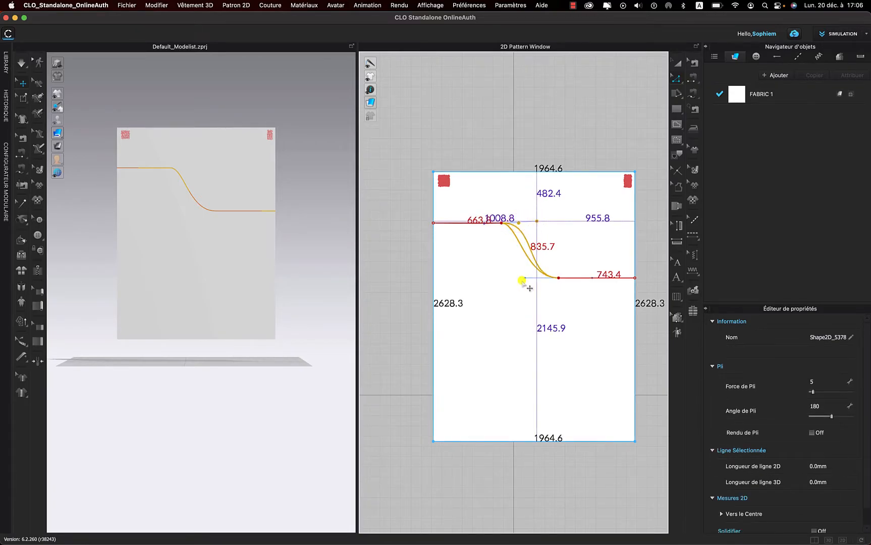
{"action": "left_click_drag", "start_coordinate": [523, 281], "coordinate": [517, 277]}
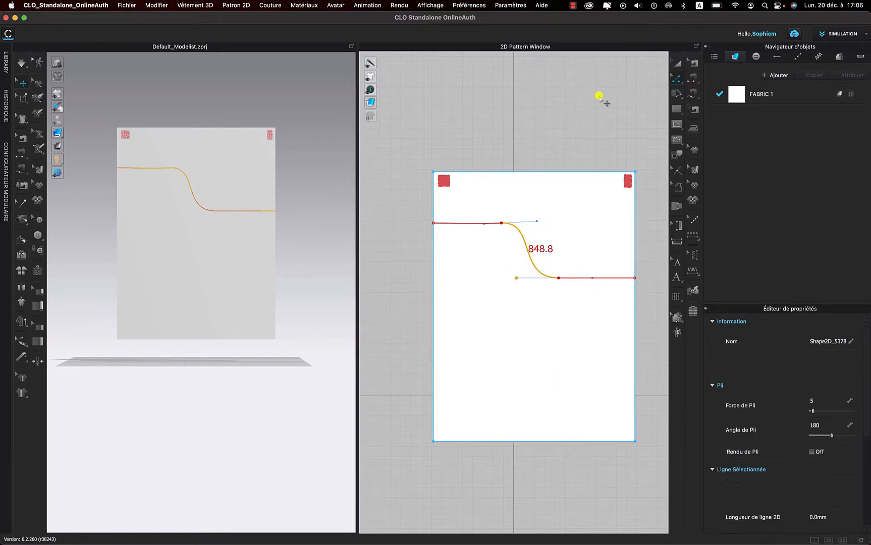
{"action": "left_click", "coordinate": [552, 123]}
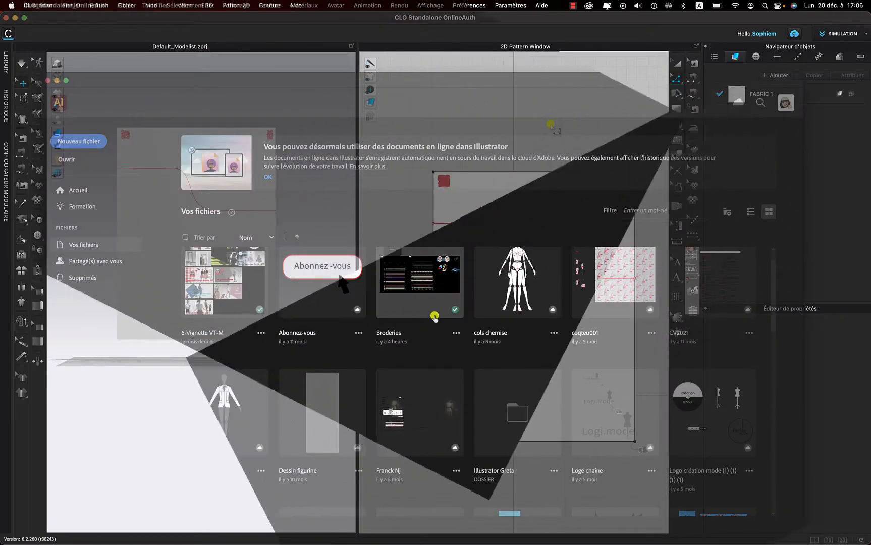
- In Illustrator, open the Broderies document, select the black arabesque group with leaves and open the export of that selection
{"action": "scroll", "coordinate": [443, 287], "scroll_direction": "up", "scroll_amount": 1}
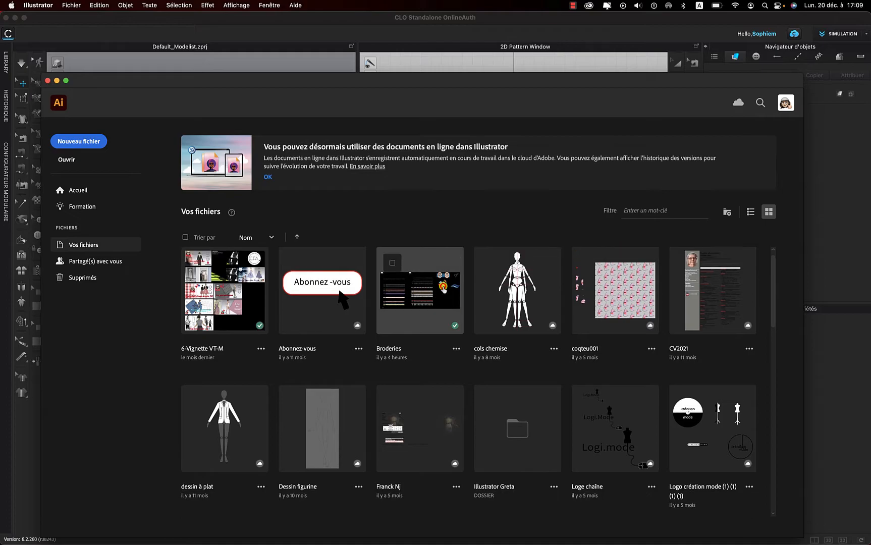
{"action": "left_click", "coordinate": [442, 292]}
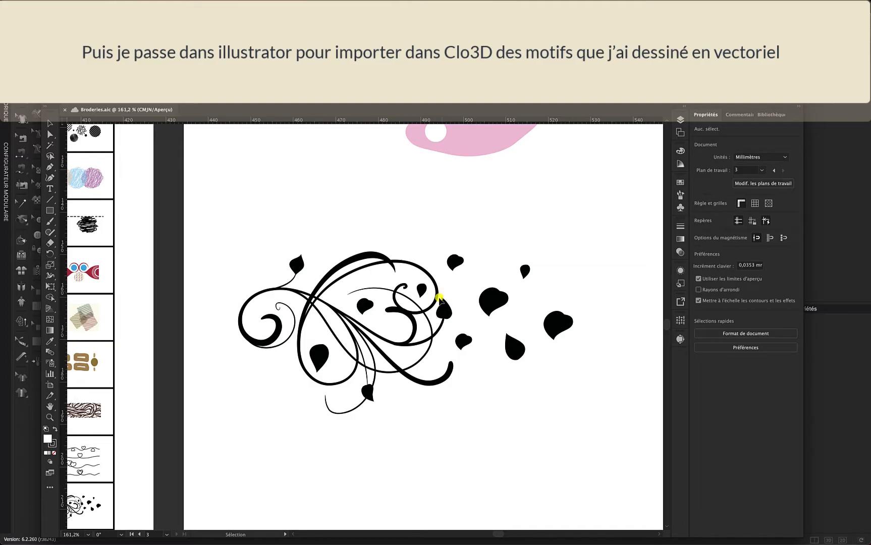
{"action": "left_click_drag", "start_coordinate": [206, 220], "coordinate": [597, 434]}
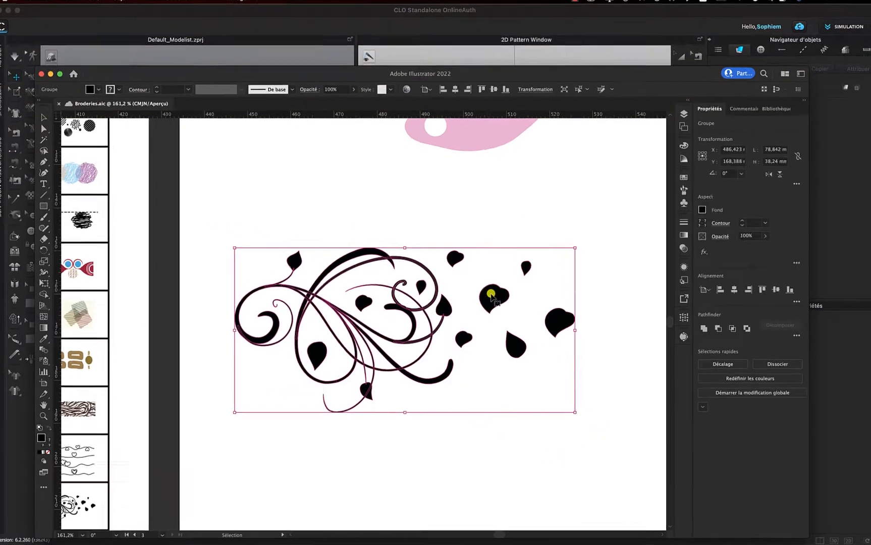
{"action": "right_click", "coordinate": [490, 298]}
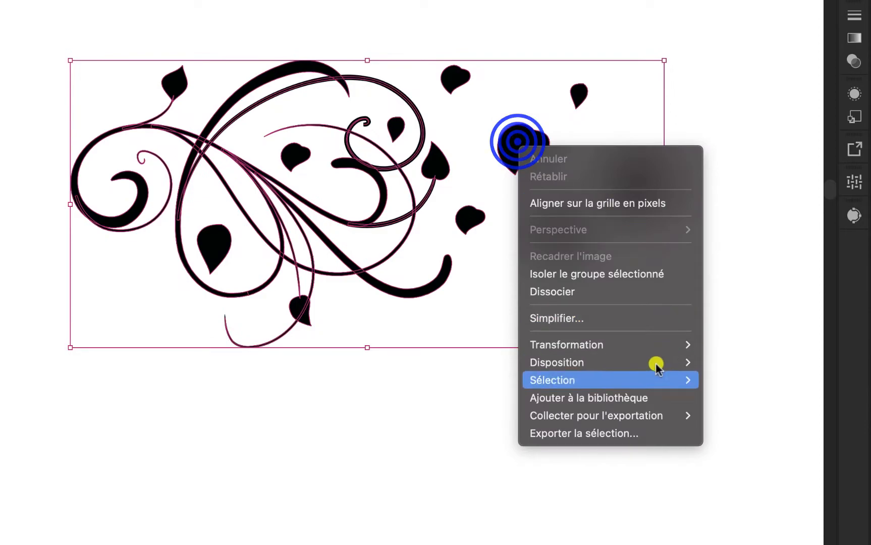
{"action": "left_click", "coordinate": [606, 433]}
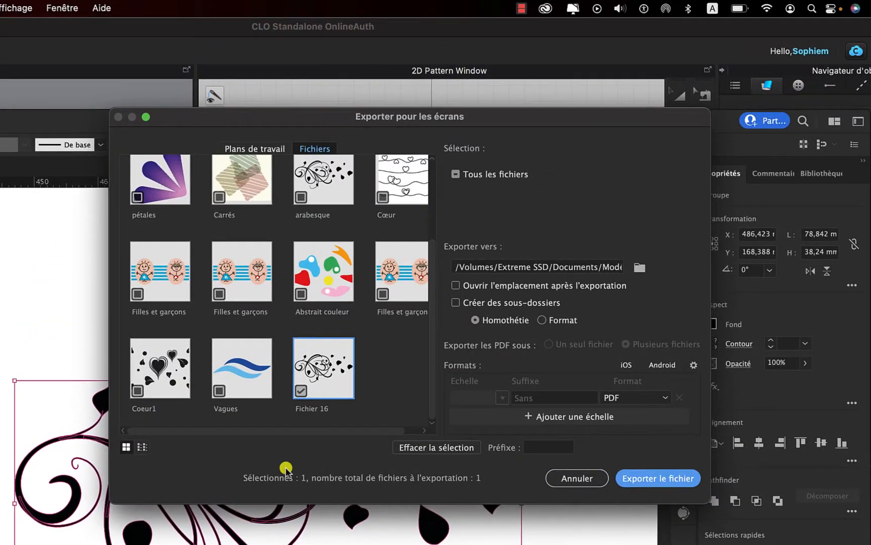
- Rename the arabesque export asset "Arabesque"
{"action": "double_click", "coordinate": [318, 409]}
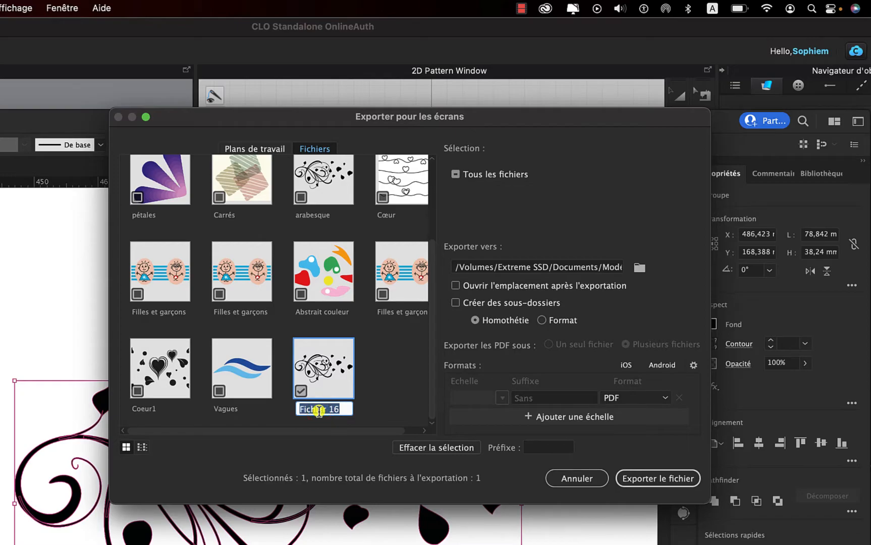
{"action": "type", "text": "A"}
{"action": "type", "text": "r"}
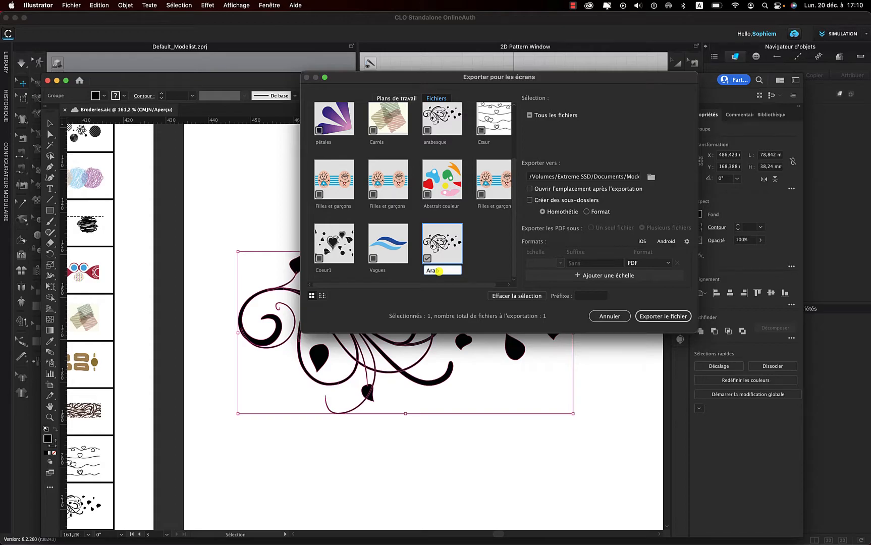
{"action": "type", "text": "abesque"}
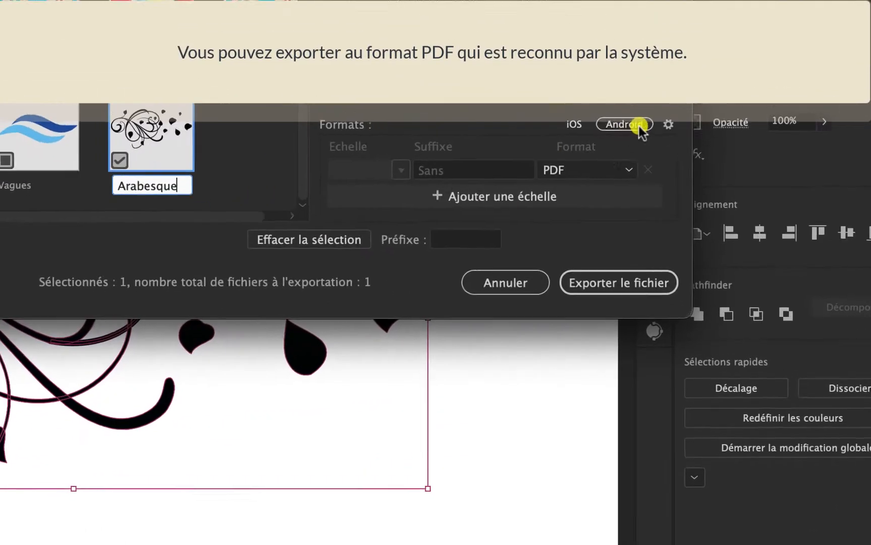
- Choose PDF as the export format and export the Arabesque motif file
{"action": "left_click", "coordinate": [661, 261]}
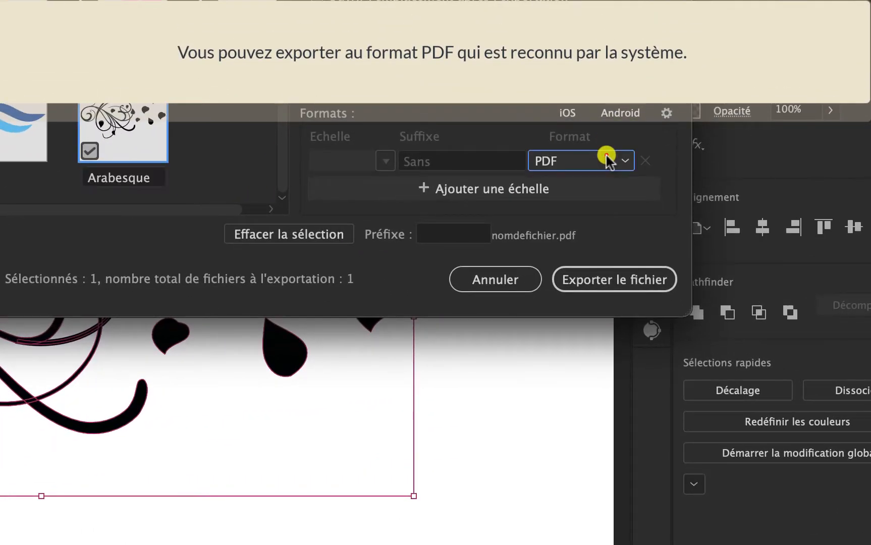
{"action": "left_click", "coordinate": [607, 161]}
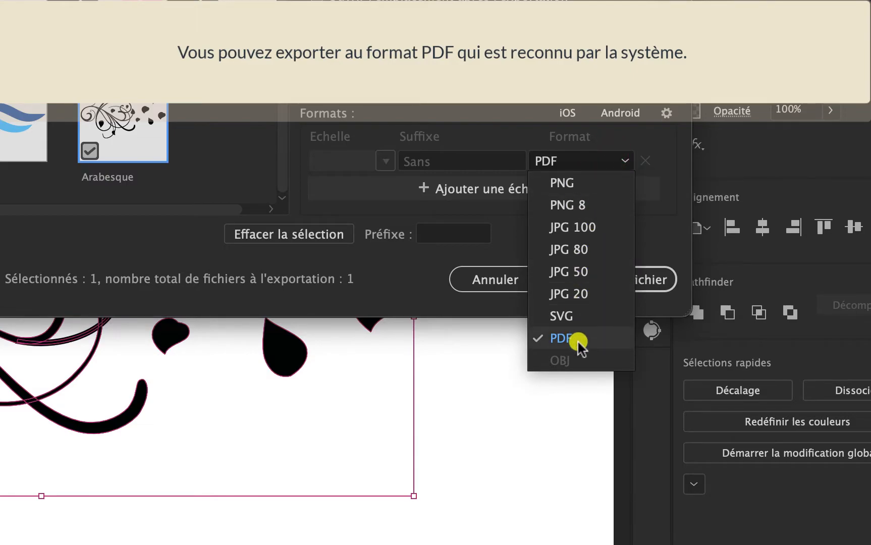
{"action": "left_click", "coordinate": [581, 344]}
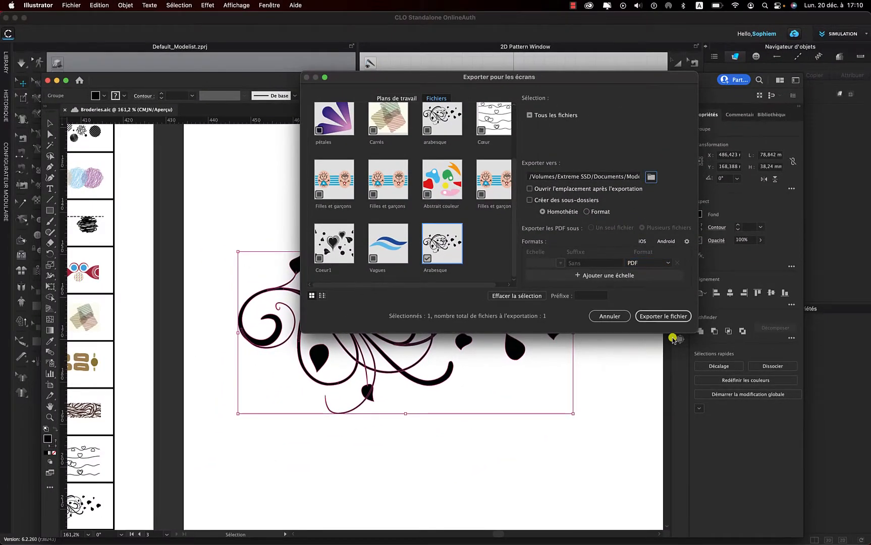
{"action": "left_click", "coordinate": [666, 317]}
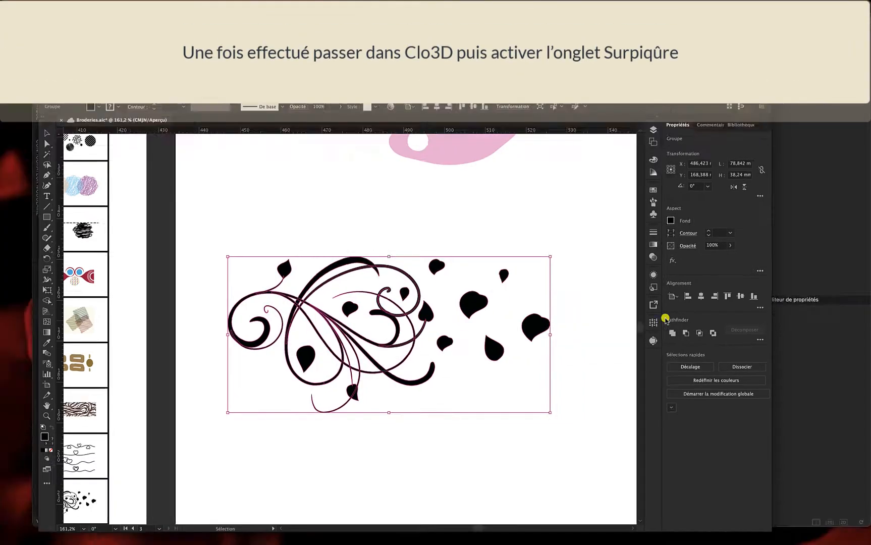
- Switch to CLO and rename the default topstitch "Arabesque" in the object browser
{"action": "key", "text": "ctrl+Up"}
{"action": "left_click", "coordinate": [642, 251]}
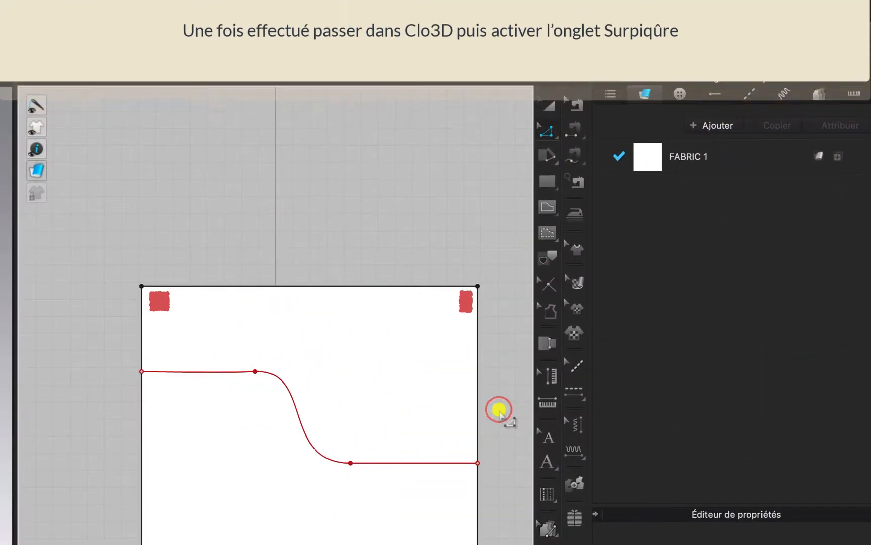
{"action": "left_click", "coordinate": [750, 95]}
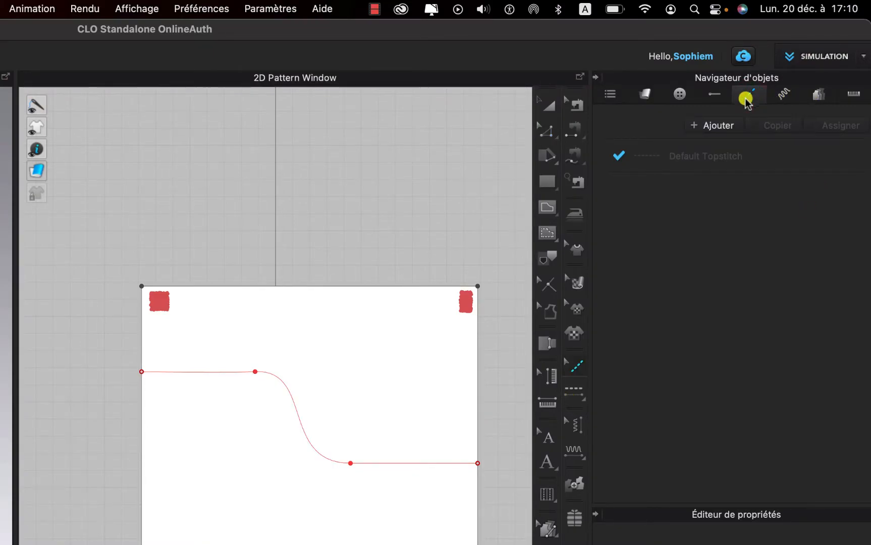
{"action": "left_click", "coordinate": [635, 157]}
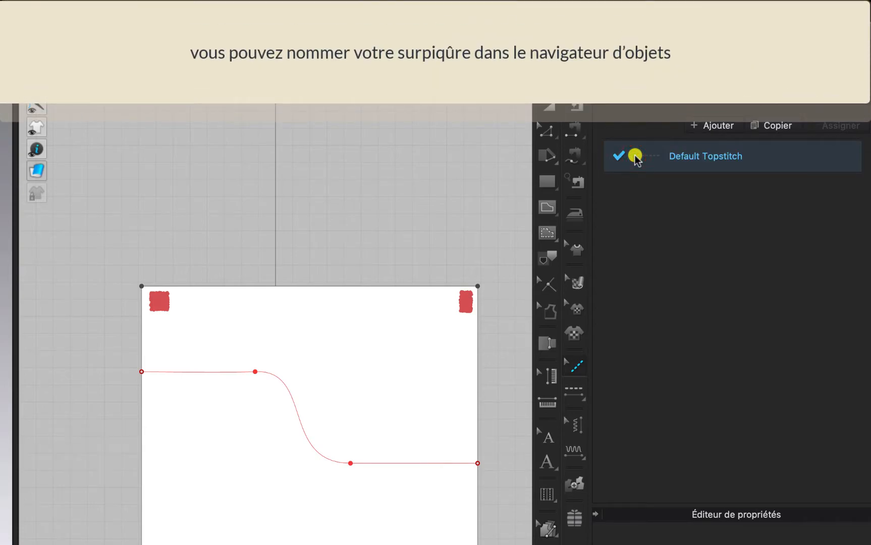
{"action": "double_click", "coordinate": [709, 157]}
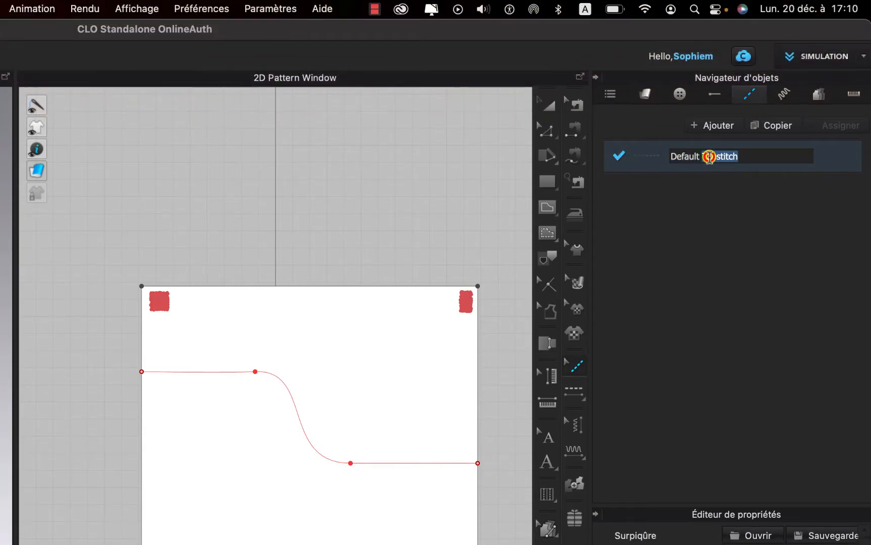
{"action": "left_click_drag", "start_coordinate": [751, 155], "coordinate": [650, 160]}
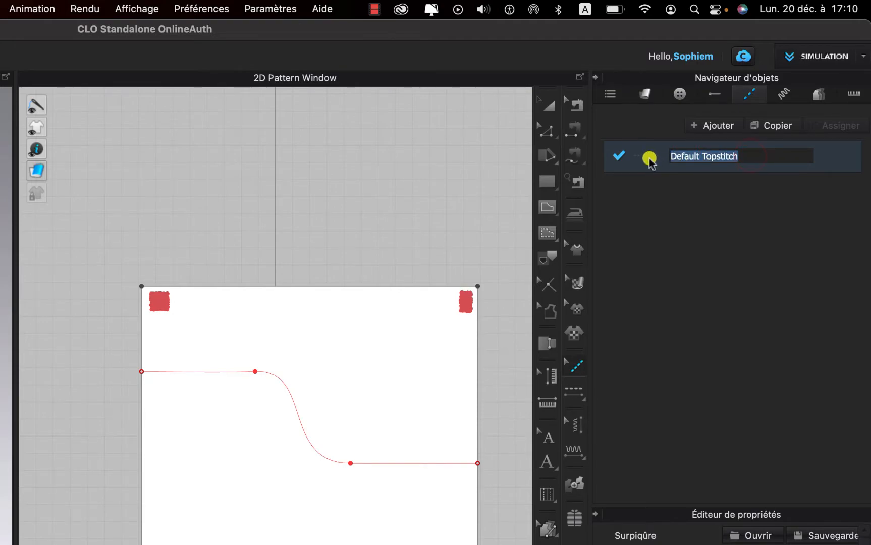
{"action": "type", "text": "Arabes"}
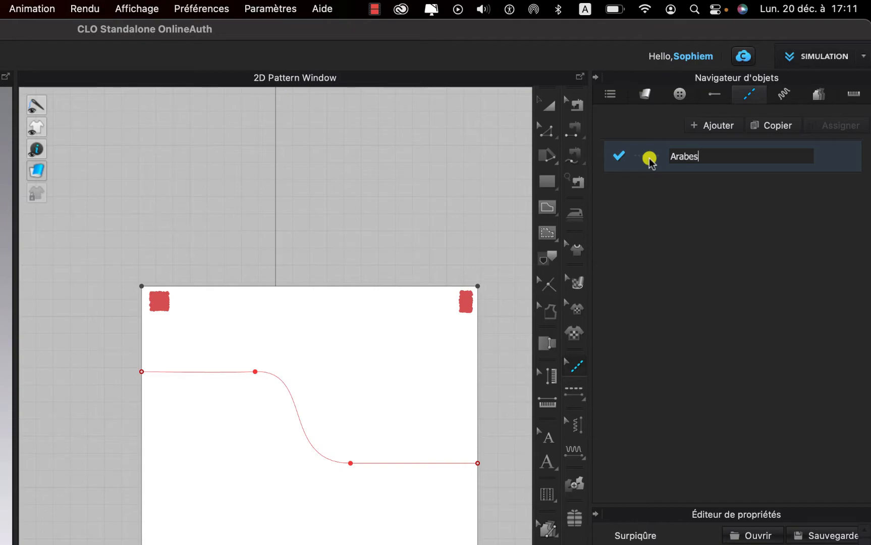
{"action": "type", "text": "que"}
{"action": "key", "text": "Return"}
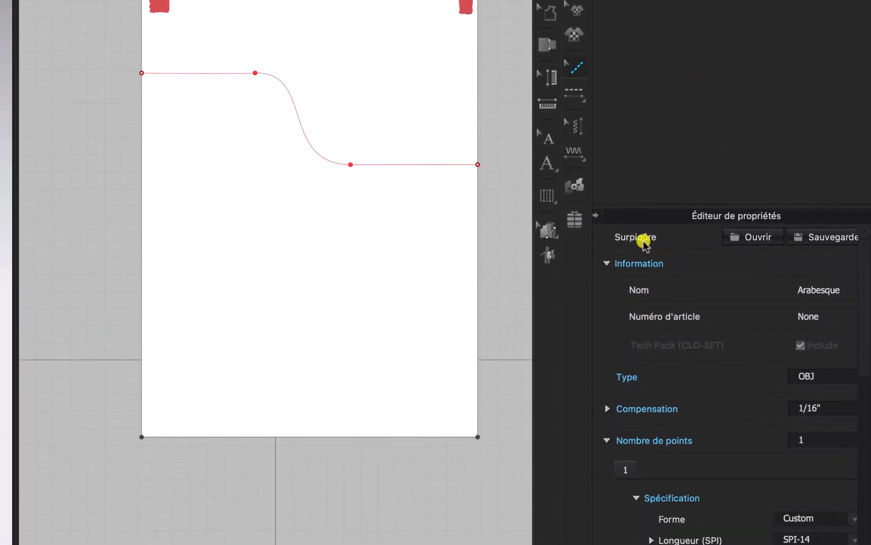
- Set the Arabesque topstitch's type to Texture and its offset (Compensation) to 0"
{"action": "left_click", "coordinate": [836, 315]}
{"action": "left_click", "coordinate": [805, 329]}
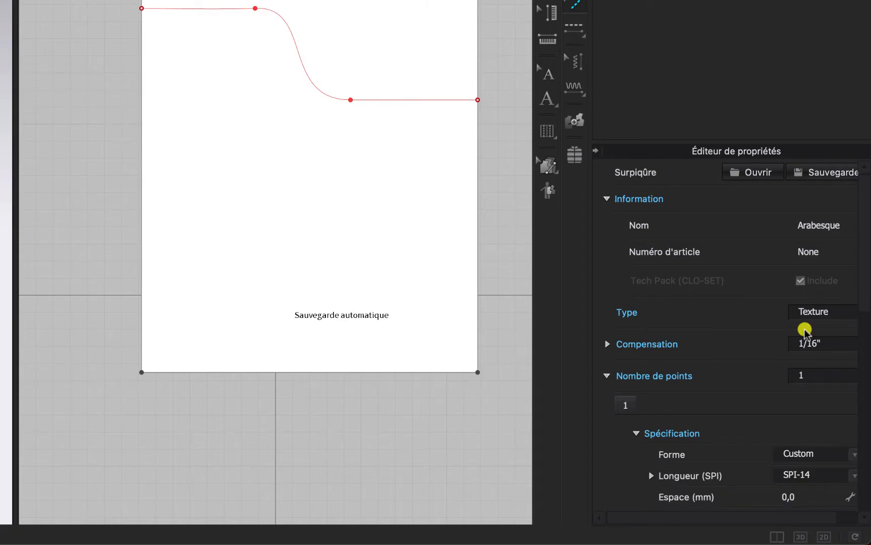
{"action": "left_click", "coordinate": [825, 346]}
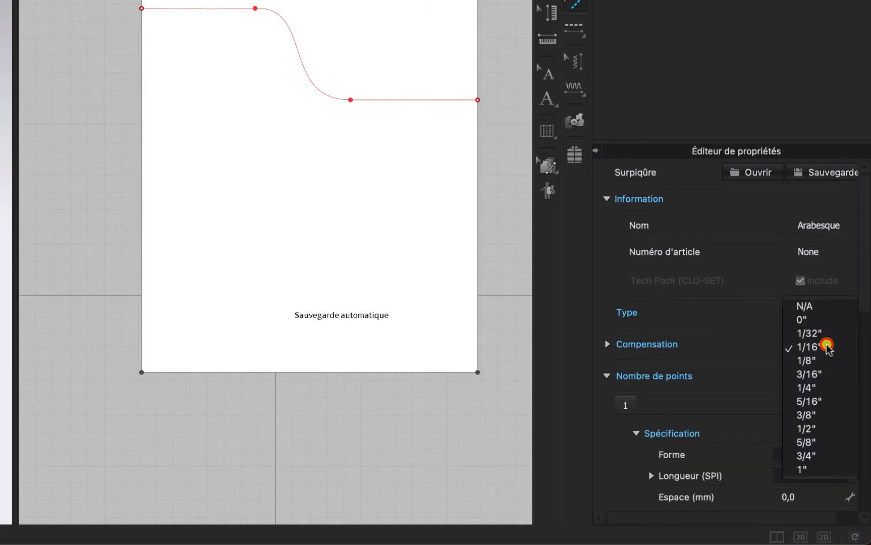
{"action": "left_click", "coordinate": [802, 320]}
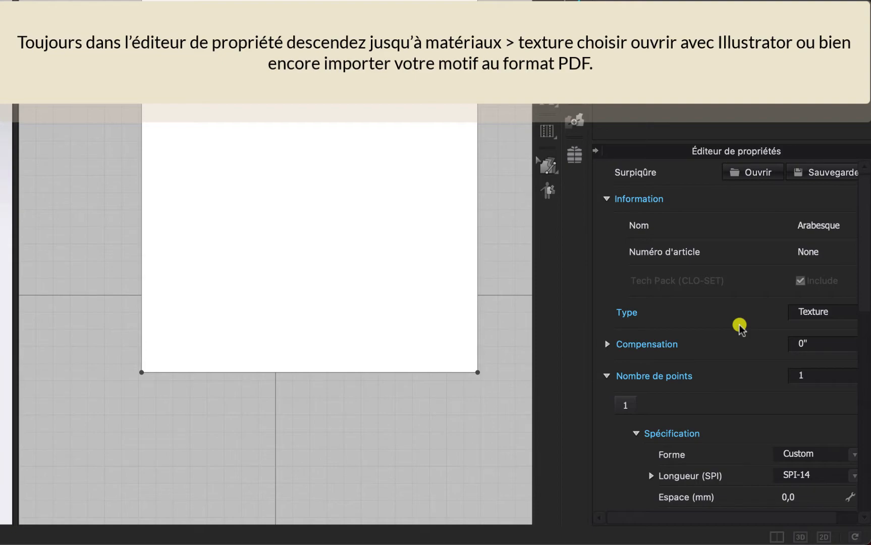
- Load Arabesque.pdf from the surpiqûres folder as the topstitch's material texture, importing the Arabesque_1 artboard
{"action": "scroll", "coordinate": [739, 324], "scroll_direction": "down", "scroll_amount": 2}
{"action": "scroll", "coordinate": [739, 325], "scroll_direction": "down", "scroll_amount": 10}
{"action": "scroll", "coordinate": [739, 324], "scroll_direction": "down", "scroll_amount": 3}
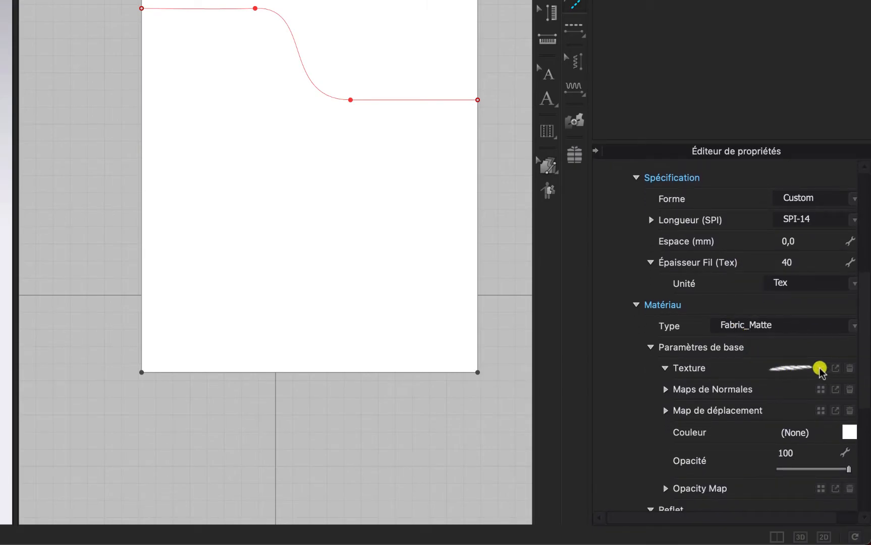
{"action": "left_click", "coordinate": [820, 369]}
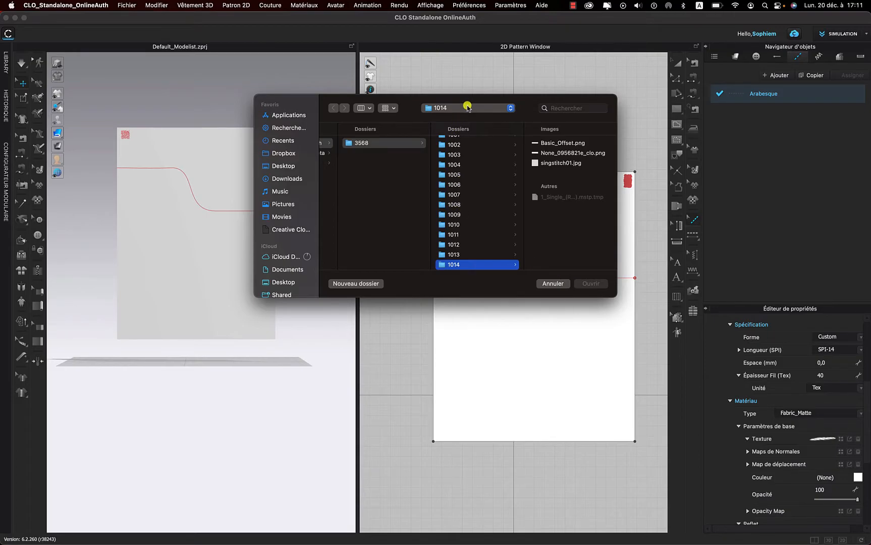
{"action": "left_click", "coordinate": [467, 108]}
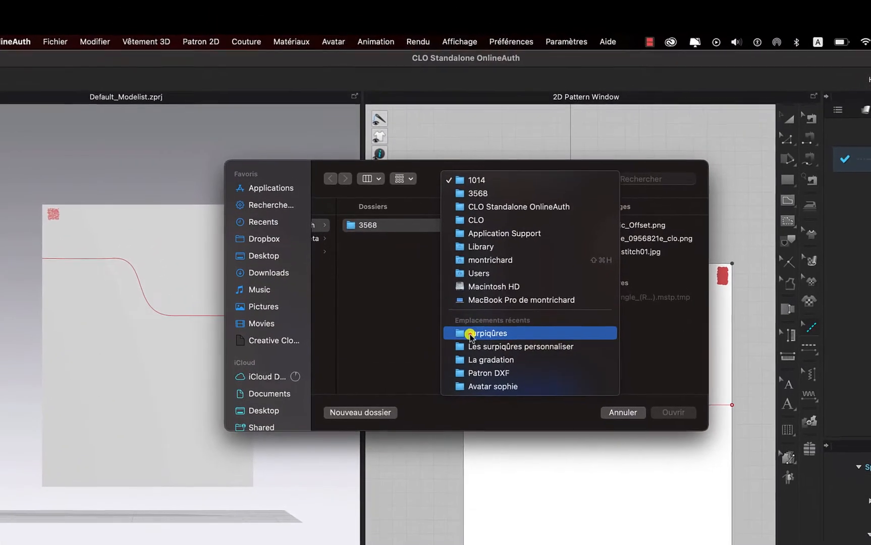
{"action": "left_click", "coordinate": [454, 218]}
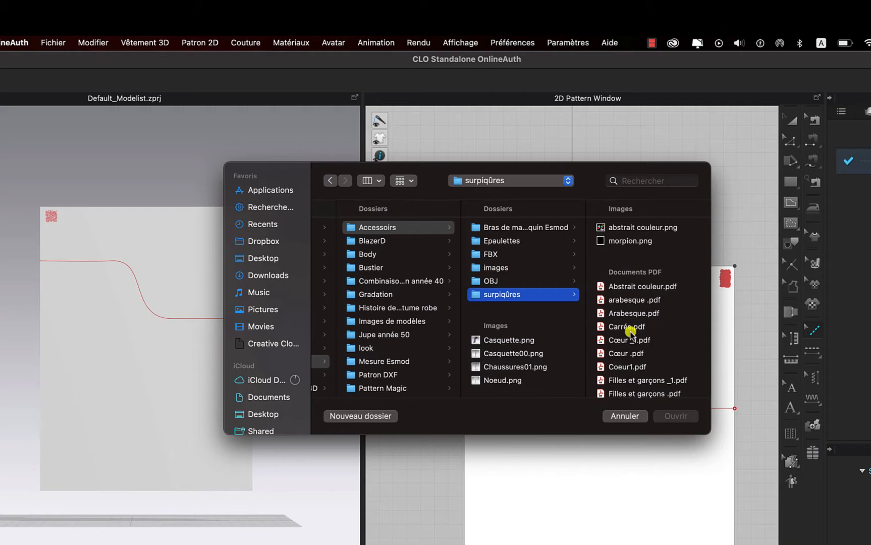
{"action": "left_click", "coordinate": [633, 302]}
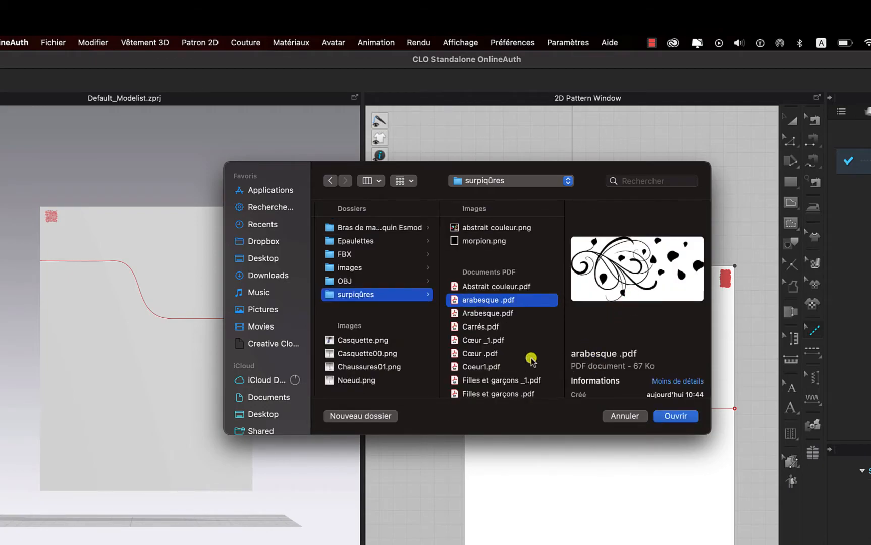
{"action": "left_click", "coordinate": [487, 314]}
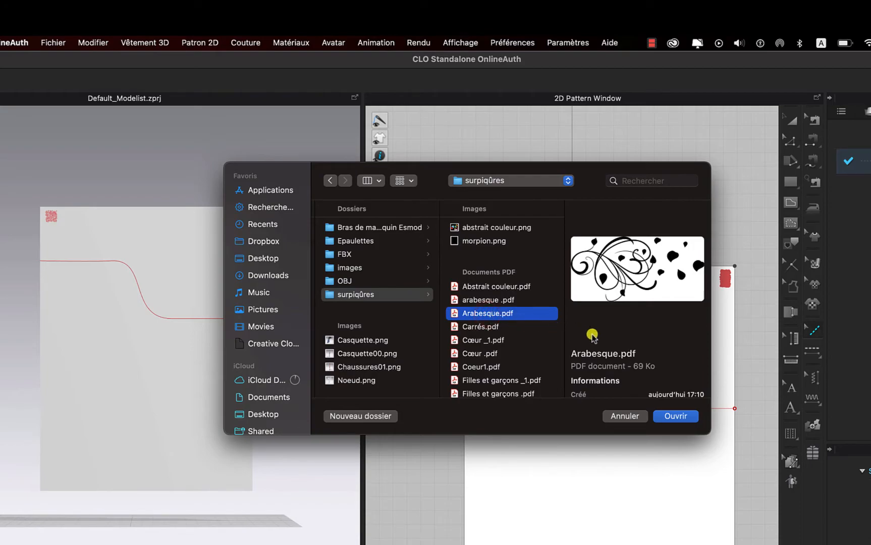
{"action": "left_click", "coordinate": [676, 417]}
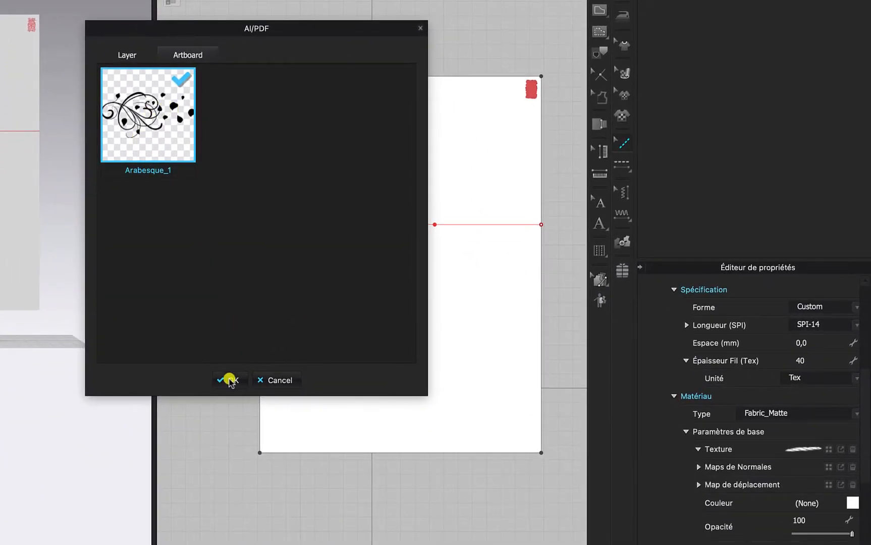
{"action": "left_click", "coordinate": [229, 379]}
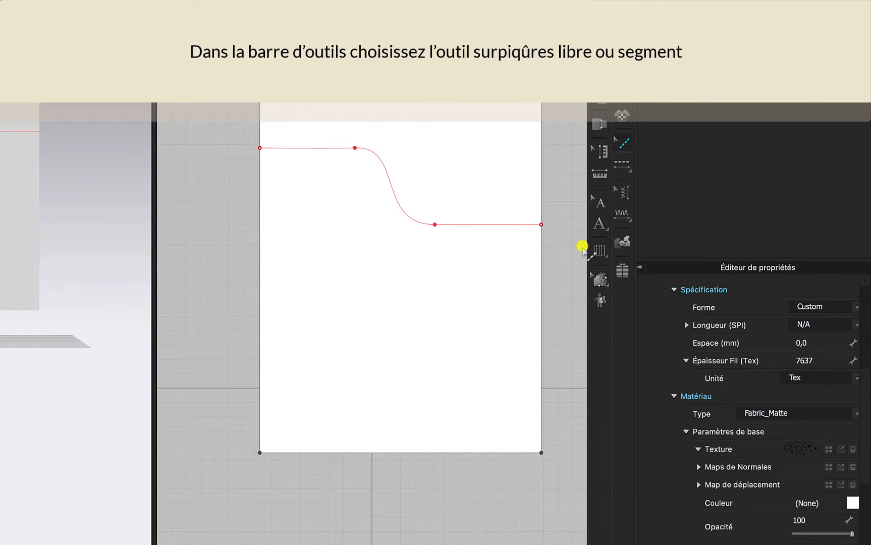
- Apply the Arabesque topstitch to both straight segments and the S-curve of the internal line using the Segment Topstitch tool
{"action": "left_click_drag", "start_coordinate": [624, 158], "coordinate": [652, 165]}
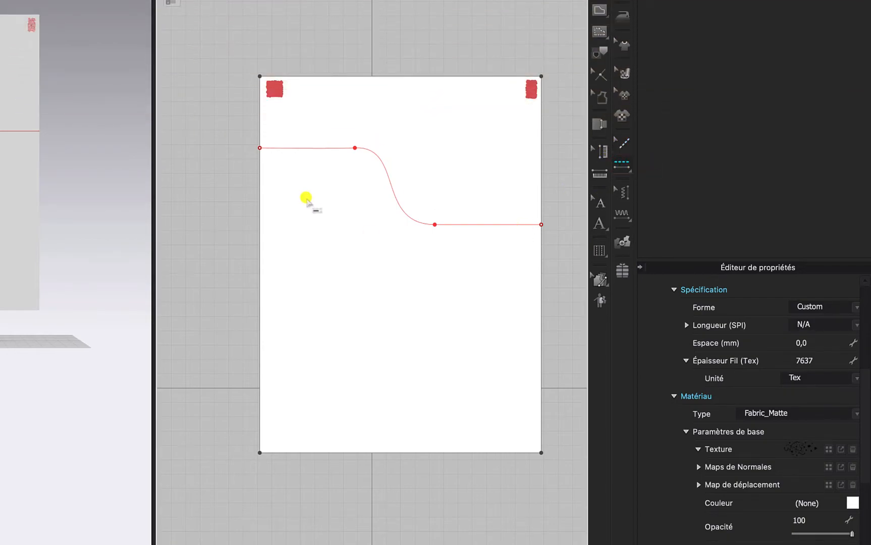
{"action": "left_click", "coordinate": [307, 147]}
{"action": "left_click", "coordinate": [384, 169]}
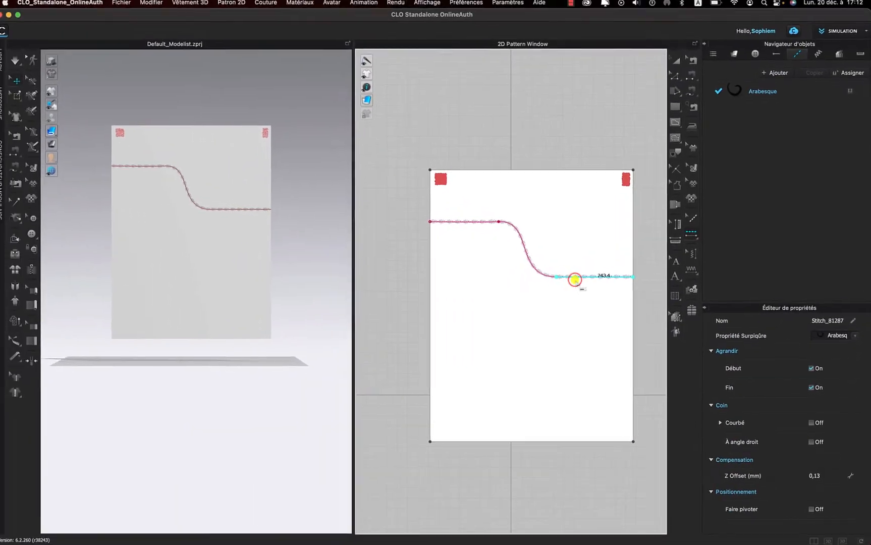
{"action": "left_click", "coordinate": [455, 225]}
- Examine the arabesque motif along the S-shaped internal line up close in the 3D and 2D views, with the topstitch deselected
{"action": "scroll", "coordinate": [306, 203], "scroll_direction": "up", "scroll_amount": 5}
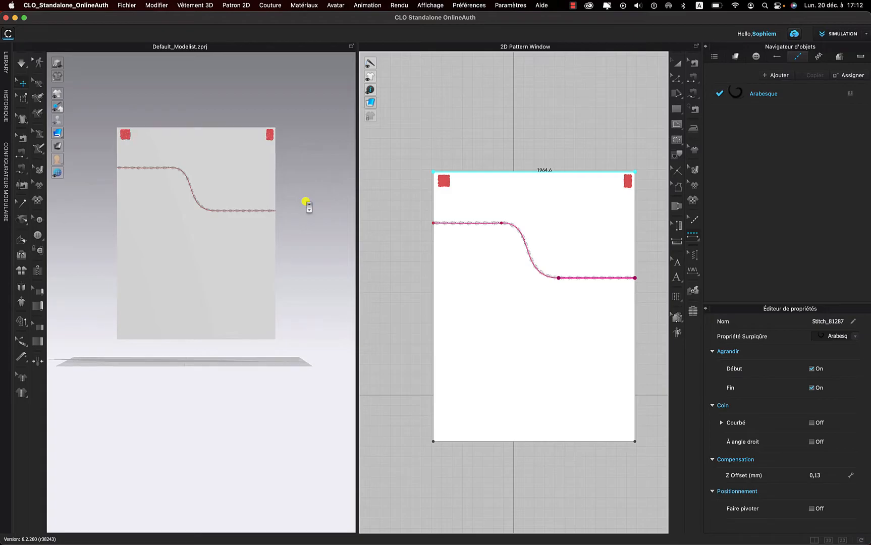
{"action": "scroll", "coordinate": [306, 203], "scroll_direction": "up", "scroll_amount": 10}
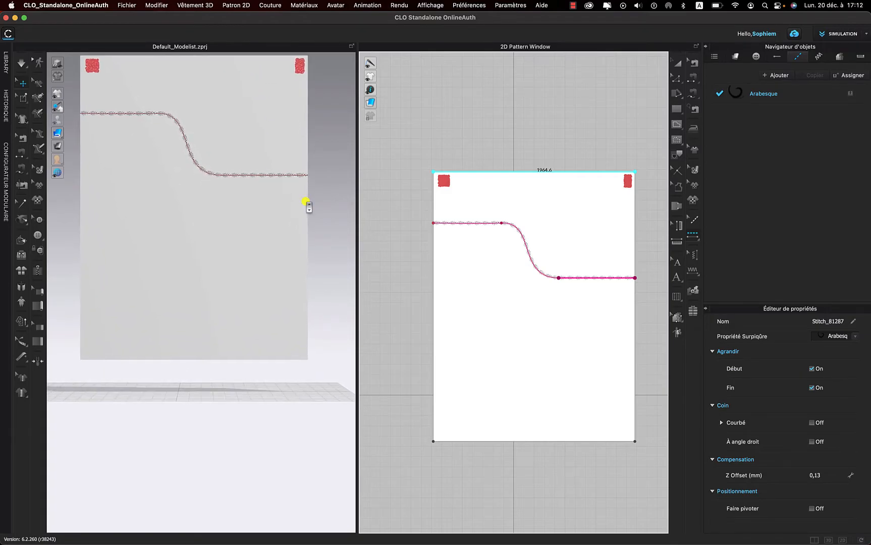
{"action": "middle_click_drag", "start_coordinate": [266, 175], "coordinate": [291, 317]}
{"action": "scroll", "coordinate": [292, 321], "scroll_direction": "up", "scroll_amount": 8}
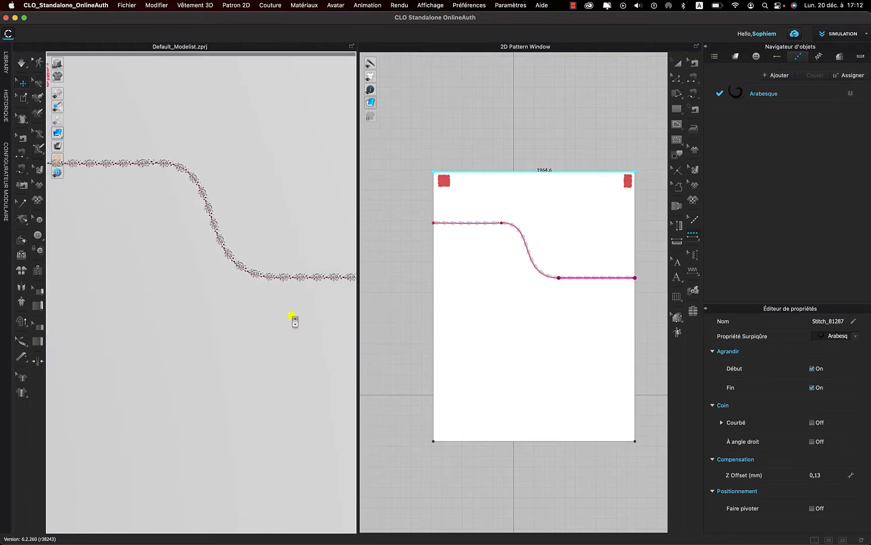
{"action": "scroll", "coordinate": [291, 322], "scroll_direction": "up", "scroll_amount": 4}
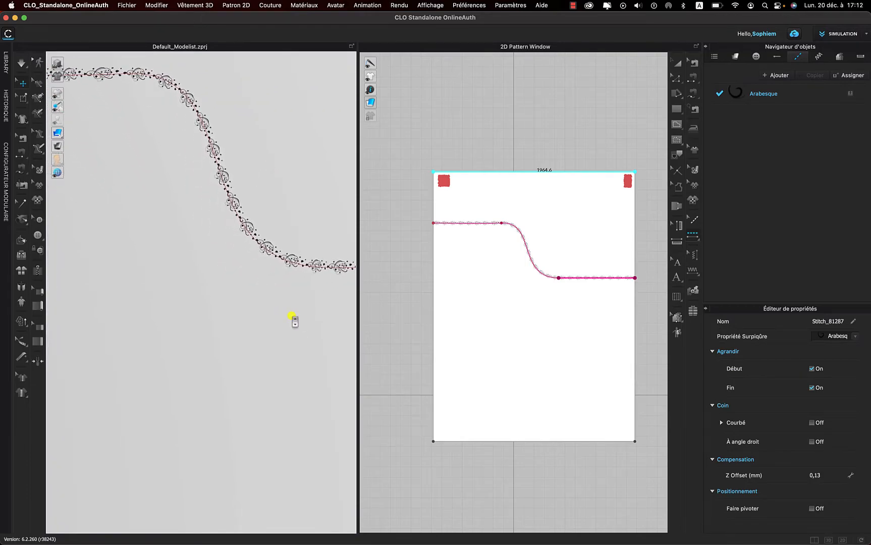
{"action": "scroll", "coordinate": [486, 250], "scroll_direction": "up", "scroll_amount": 10}
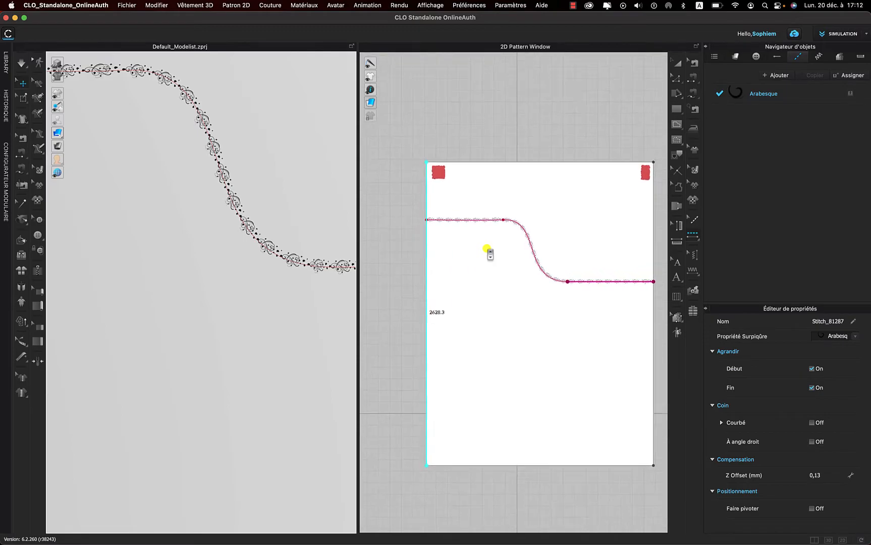
{"action": "scroll", "coordinate": [487, 249], "scroll_direction": "up", "scroll_amount": 2}
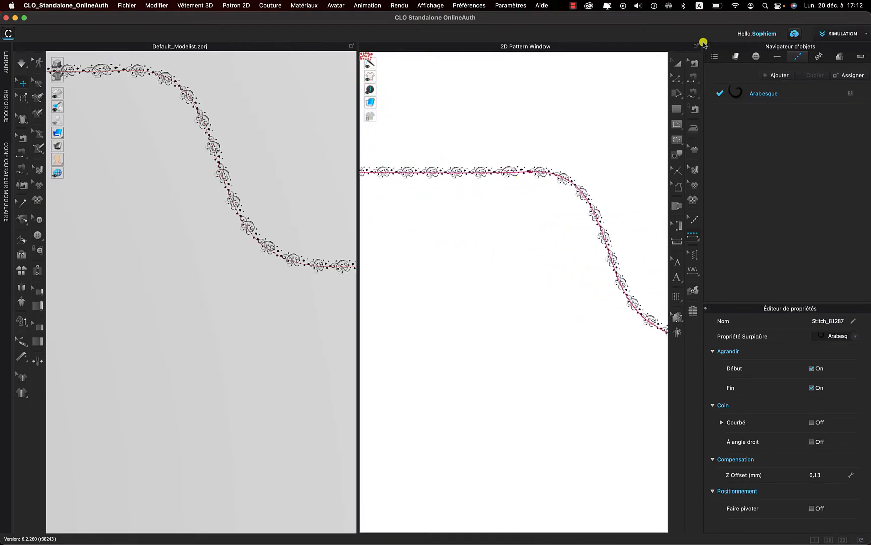
{"action": "left_click", "coordinate": [605, 124]}
{"action": "left_click", "coordinate": [525, 247]}
{"action": "left_click", "coordinate": [695, 220]}
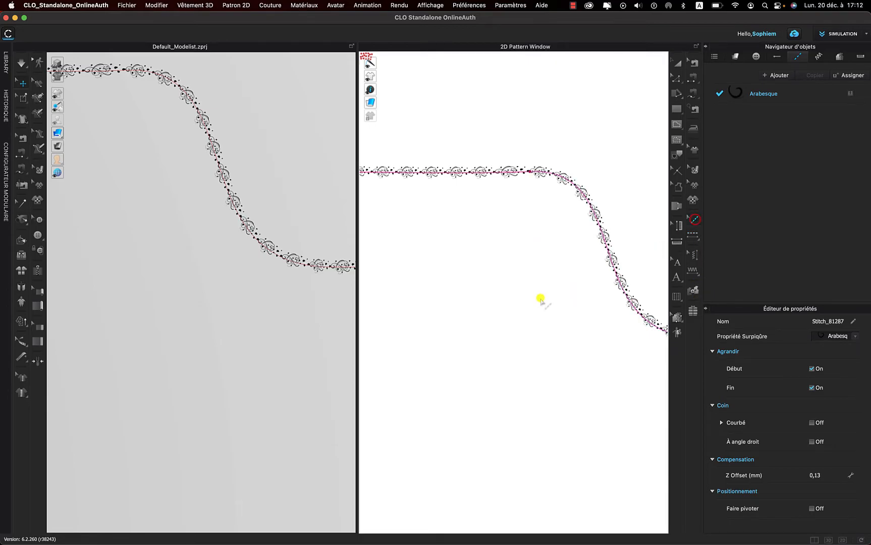
{"action": "left_click", "coordinate": [541, 299]}
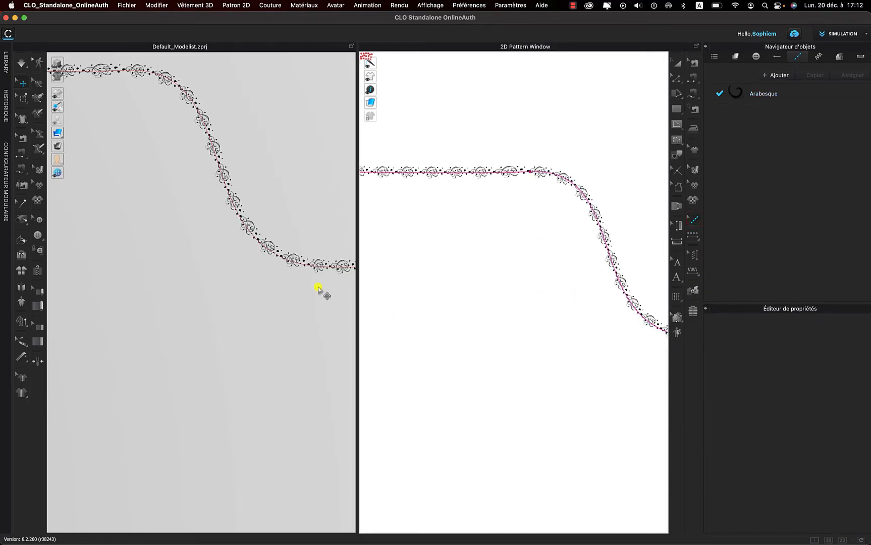
{"action": "scroll", "coordinate": [318, 287], "scroll_direction": "down", "scroll_amount": 3}
{"action": "middle_click_drag", "start_coordinate": [318, 287], "coordinate": [299, 435]}
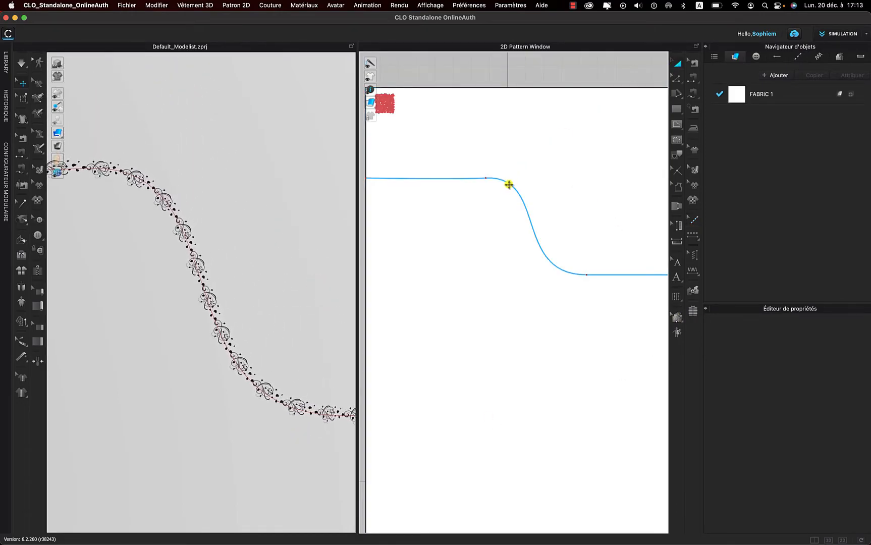
- Draw a straight horizontal internal line about 1965 mm long below the S-curve, from one side edge of the pattern to the other
{"action": "scroll", "coordinate": [473, 304], "scroll_direction": "down", "scroll_amount": 1}
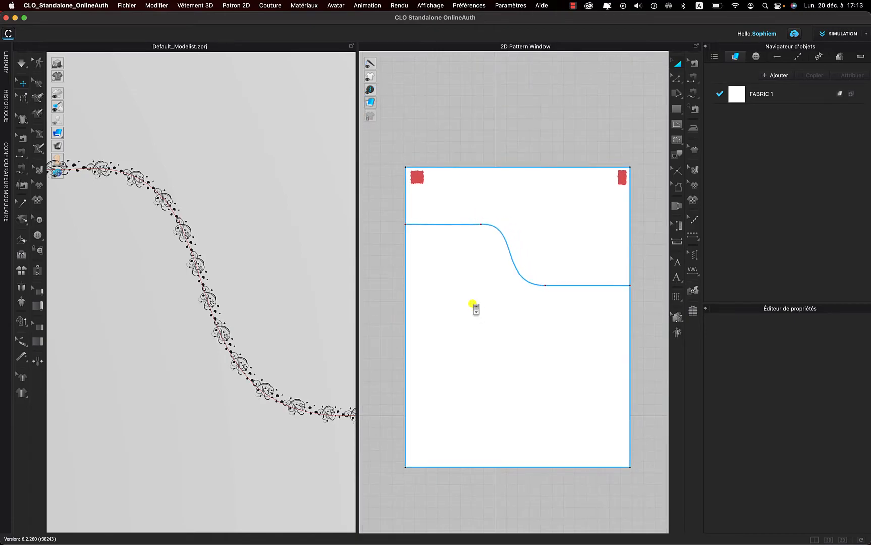
{"action": "left_click", "coordinate": [677, 125]}
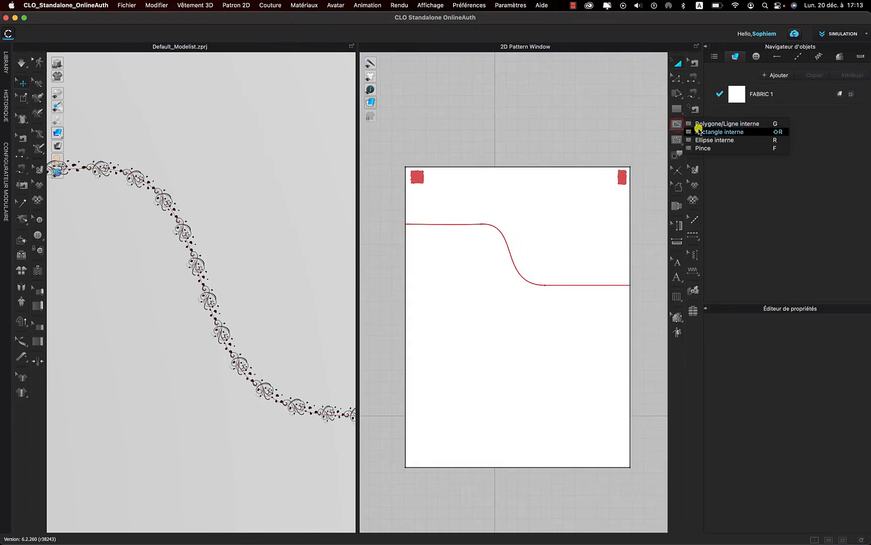
{"action": "left_click", "coordinate": [699, 123]}
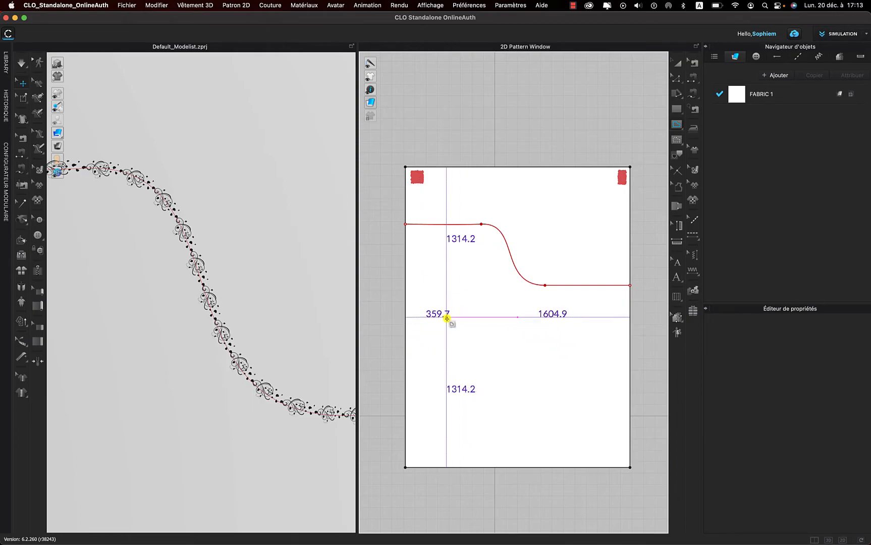
{"action": "left_click", "coordinate": [405, 324]}
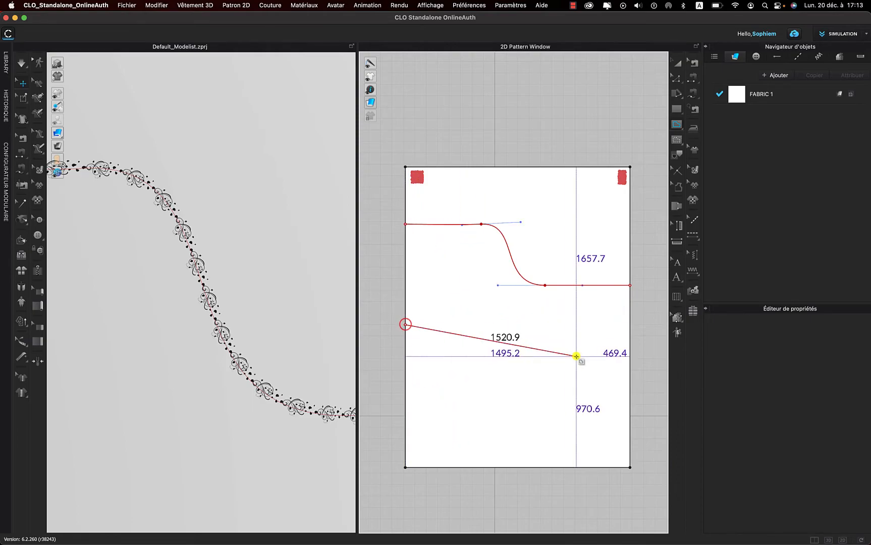
{"action": "left_click", "coordinate": [630, 326]}
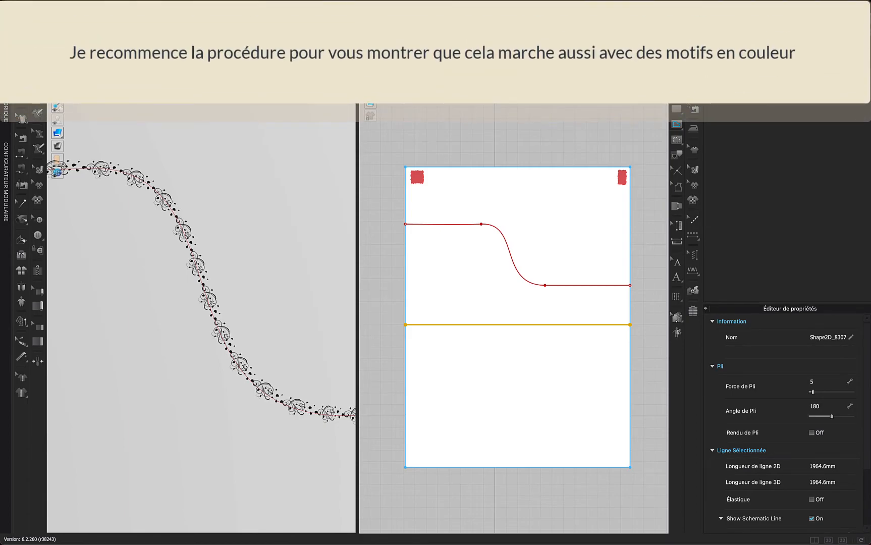
- Add a new topstitch to the object list and name it Abstrait
{"action": "left_click", "coordinate": [799, 57]}
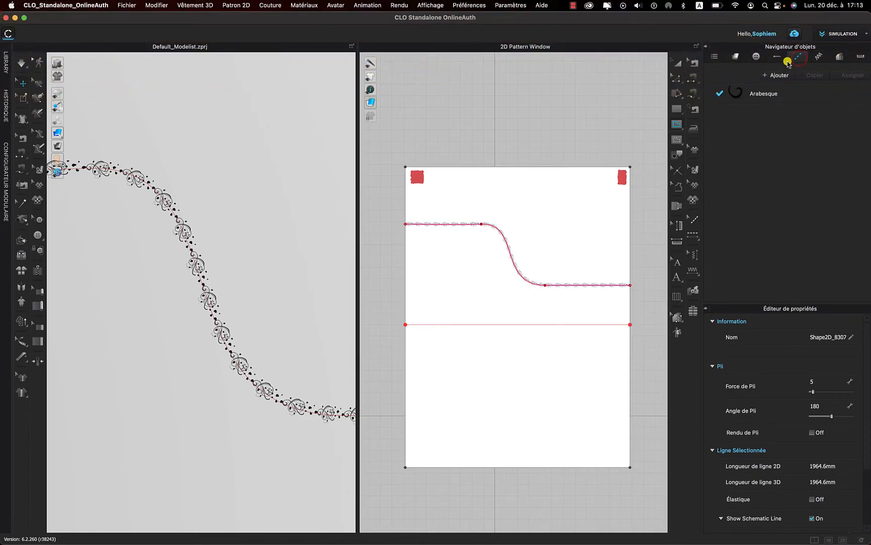
{"action": "left_click", "coordinate": [782, 73]}
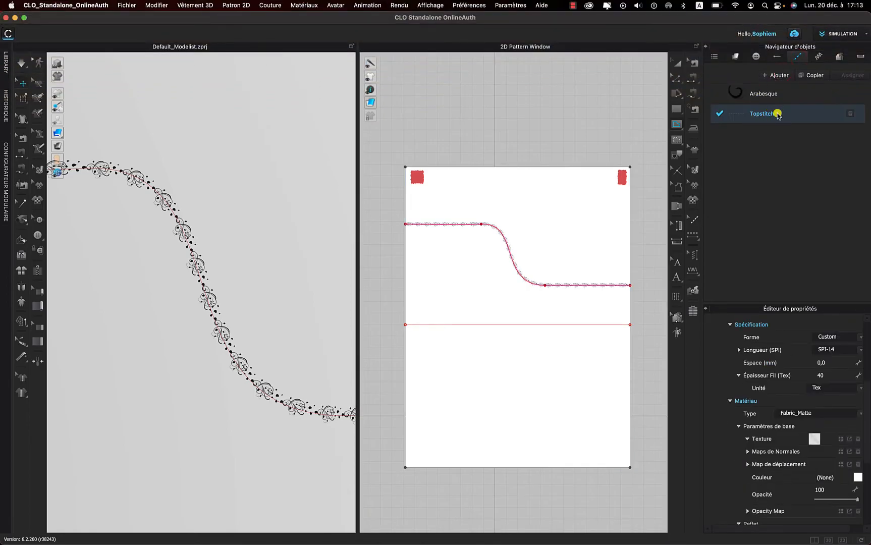
{"action": "double_click", "coordinate": [778, 115]}
{"action": "type", "text": "Abstrait"}
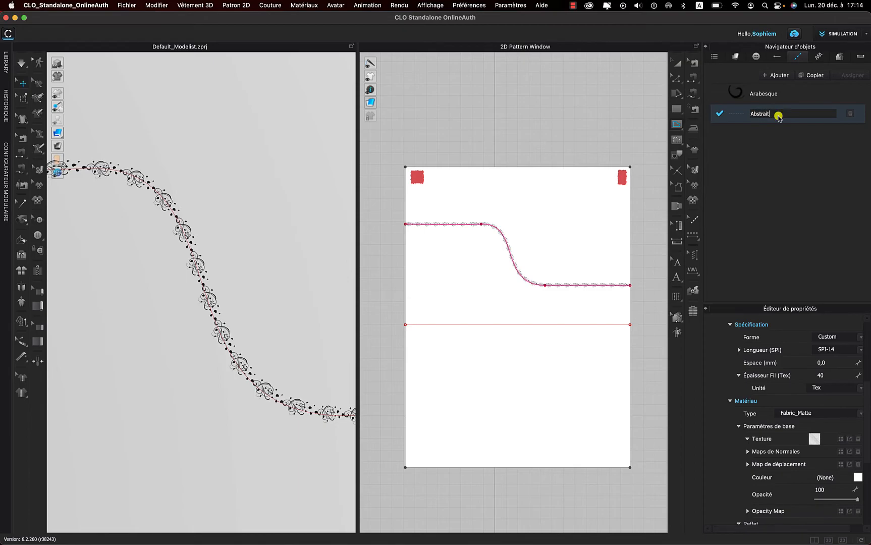
{"action": "key", "text": "Return"}
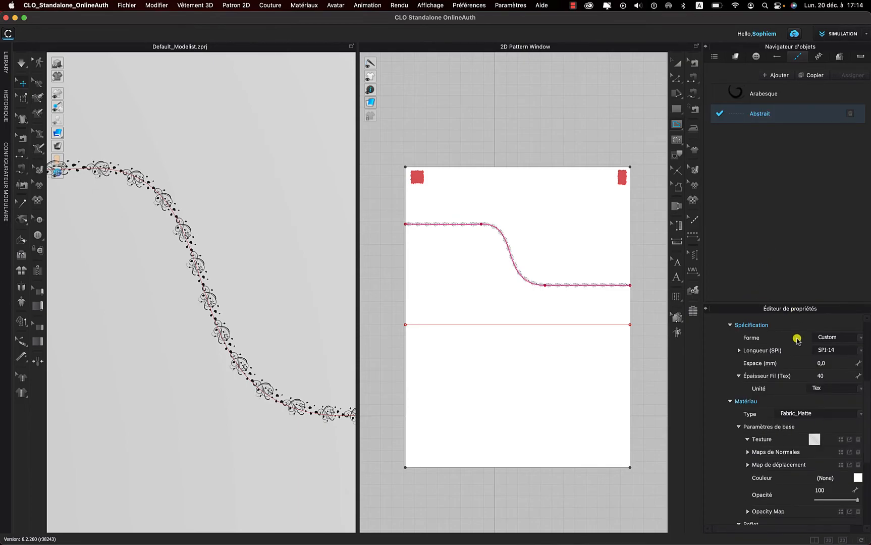
- Set the Abstrait topstitch's type to Texture and its compensation to 0"
{"action": "scroll", "coordinate": [798, 348], "scroll_direction": "up", "scroll_amount": 5}
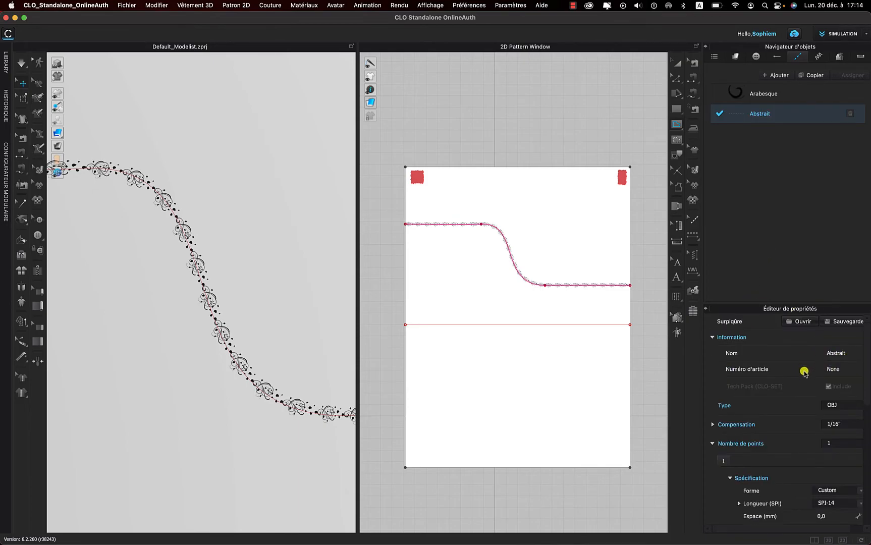
{"action": "left_click", "coordinate": [842, 405]}
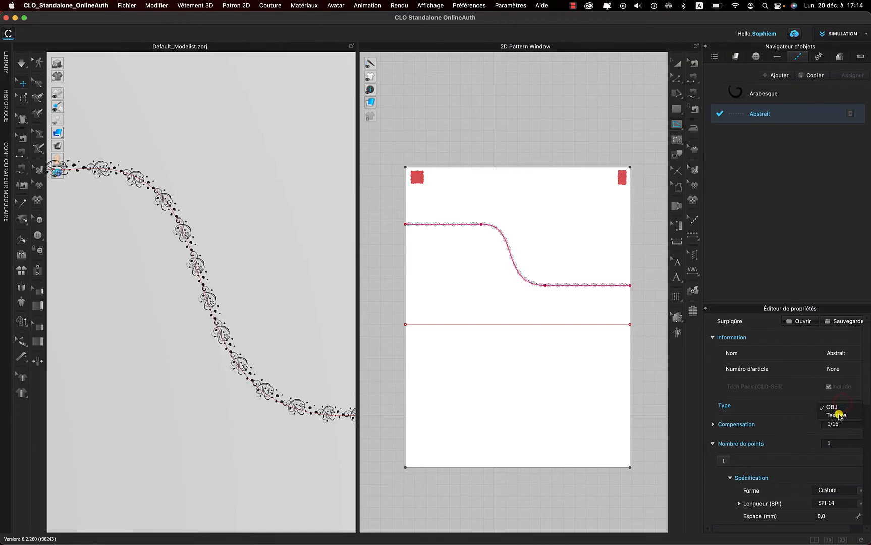
{"action": "left_click", "coordinate": [838, 415]}
{"action": "left_click", "coordinate": [843, 425]}
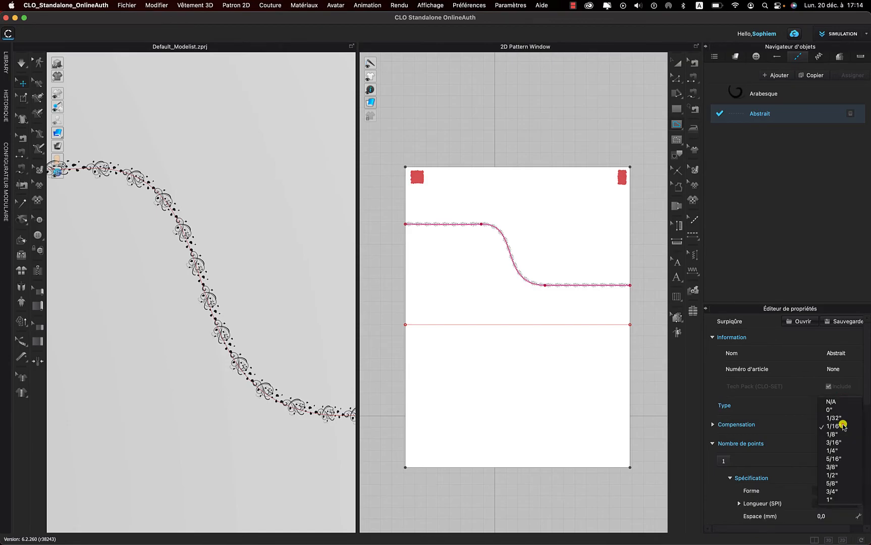
{"action": "left_click", "coordinate": [831, 407]}
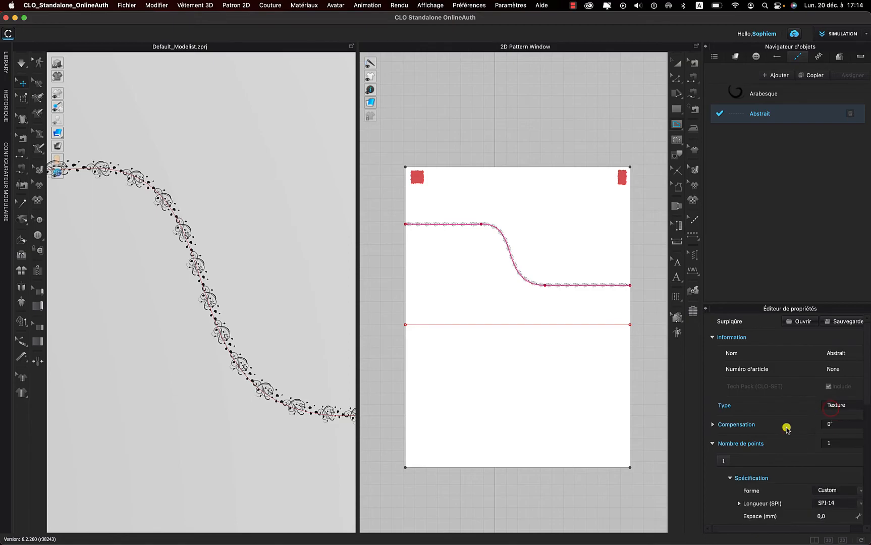
- Load Abstrait couleur.pdf from the surpiqûres folder as the Abstrait topstitch's material texture, importing the Abstrait couleur_1 artboard
{"action": "scroll", "coordinate": [787, 427], "scroll_direction": "down", "scroll_amount": 5}
{"action": "scroll", "coordinate": [787, 429], "scroll_direction": "down", "scroll_amount": 3}
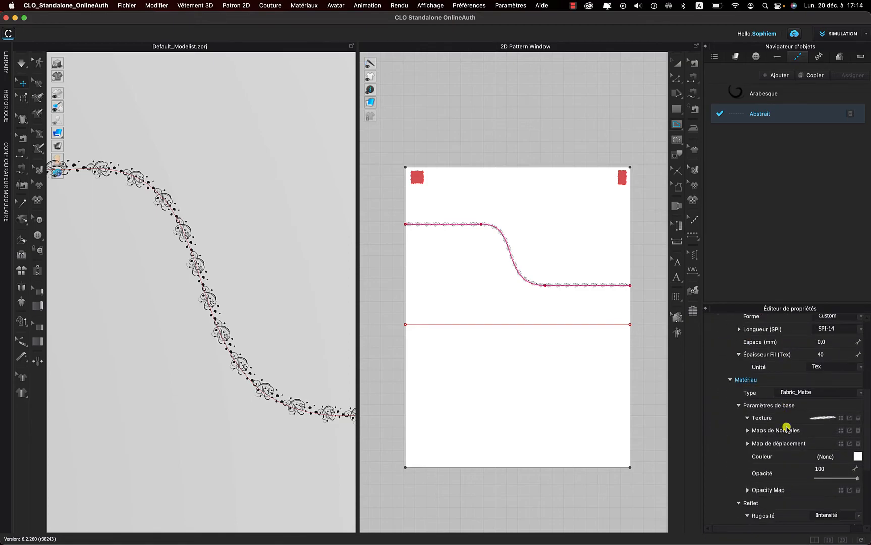
{"action": "left_click", "coordinate": [839, 417]}
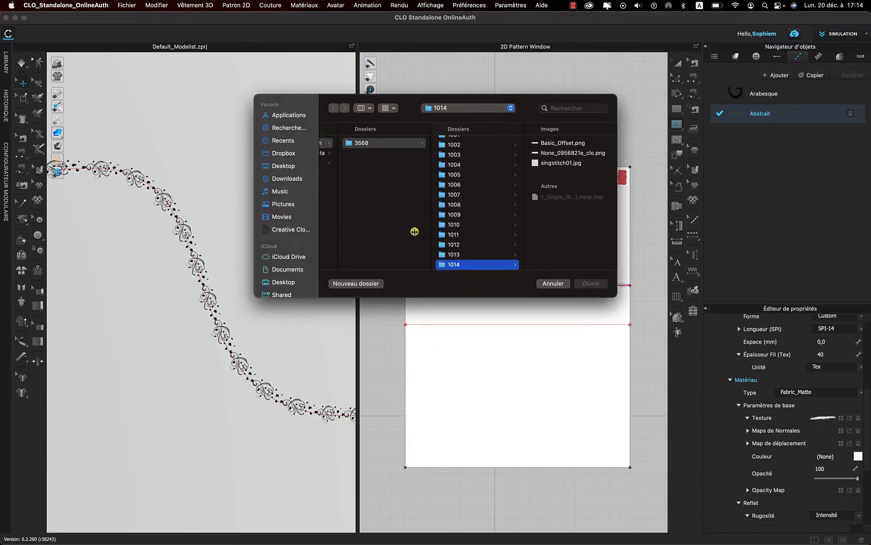
{"action": "left_click", "coordinate": [476, 109]}
{"action": "left_click", "coordinate": [462, 224]}
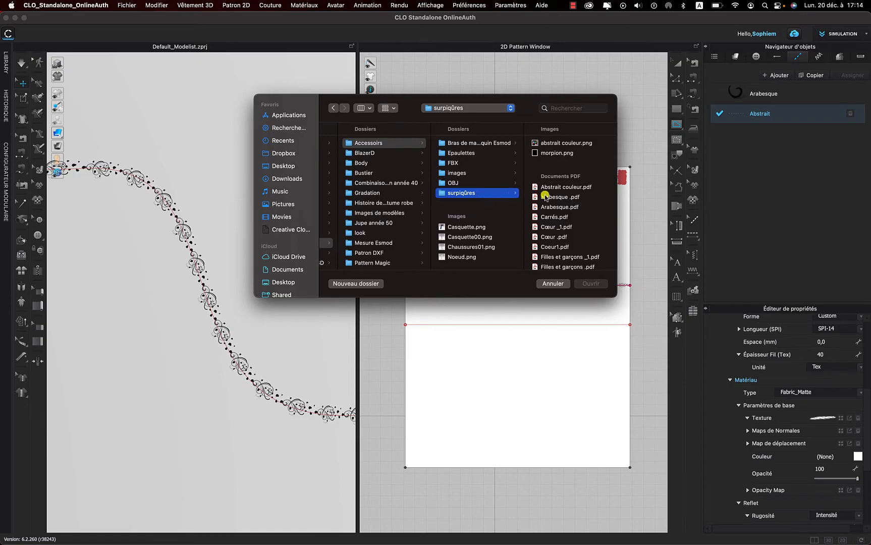
{"action": "left_click", "coordinate": [556, 189]}
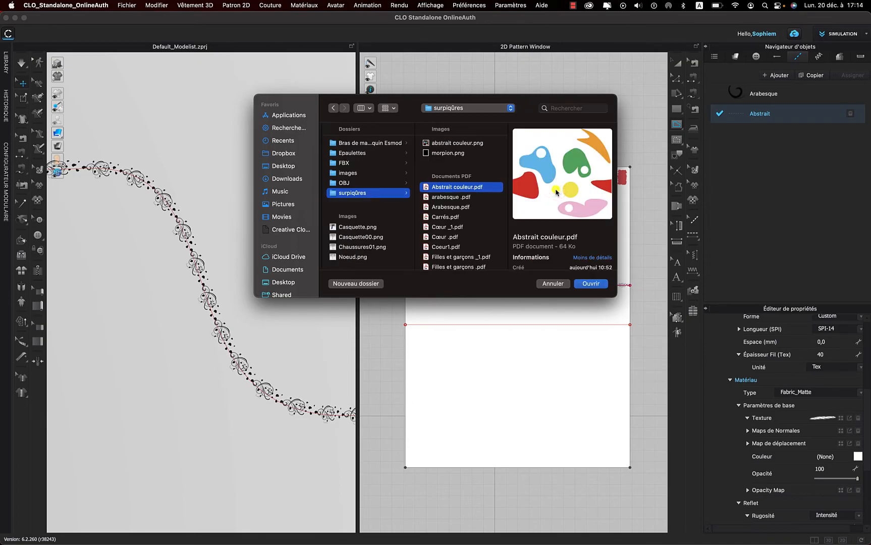
{"action": "left_click", "coordinate": [590, 283]}
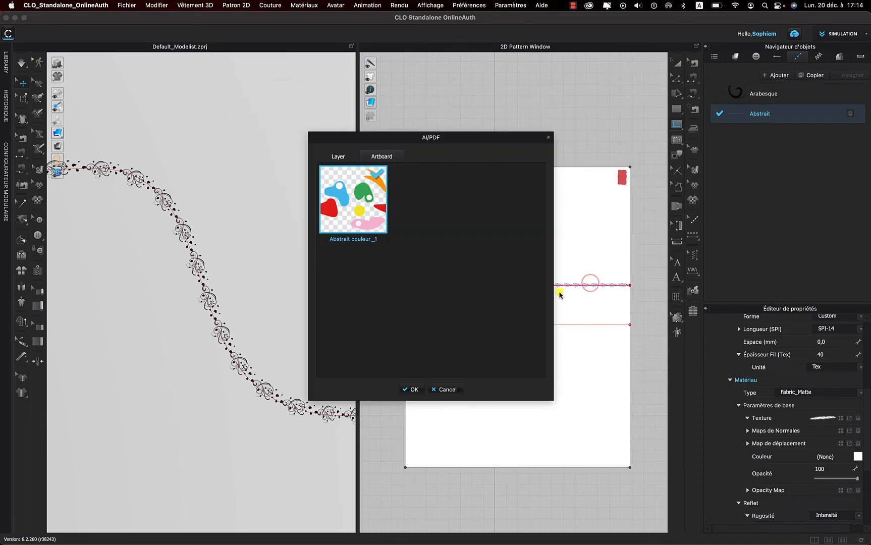
{"action": "left_click", "coordinate": [414, 388]}
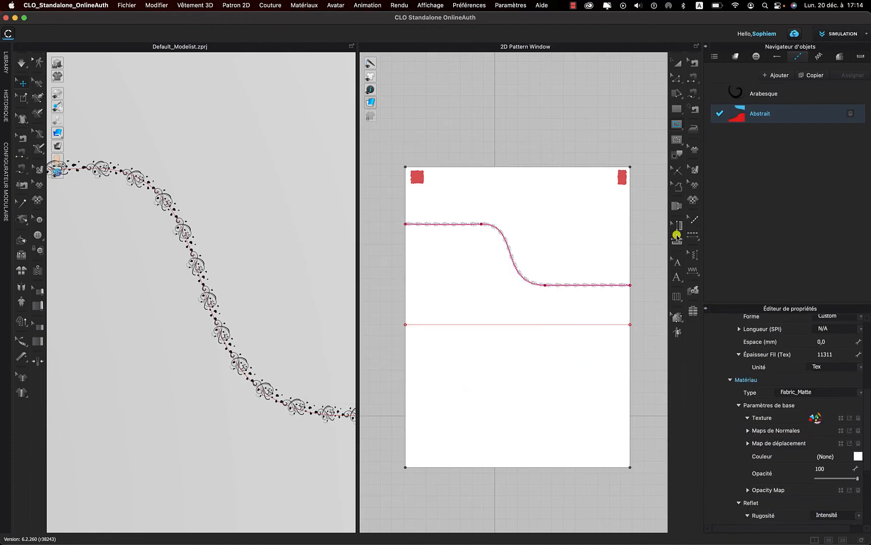
- Apply the Abstrait topstitch along the full horizontal internal line with the Free Topstitch tool, and view both motifs in 3D with the topstitch deselected
{"action": "left_click", "coordinate": [694, 235]}
{"action": "left_click", "coordinate": [722, 237]}
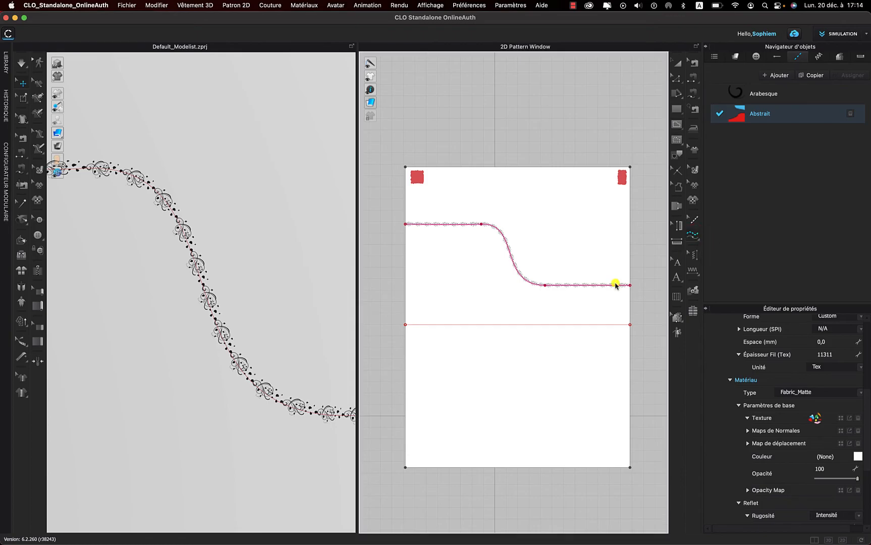
{"action": "left_click", "coordinate": [407, 324]}
{"action": "left_click", "coordinate": [630, 325]}
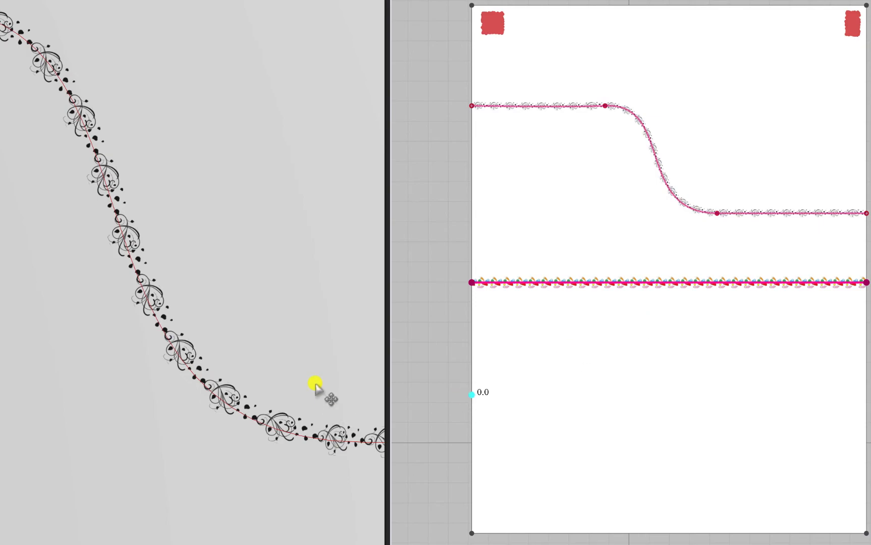
{"action": "scroll", "coordinate": [315, 384], "scroll_direction": "down", "scroll_amount": 3}
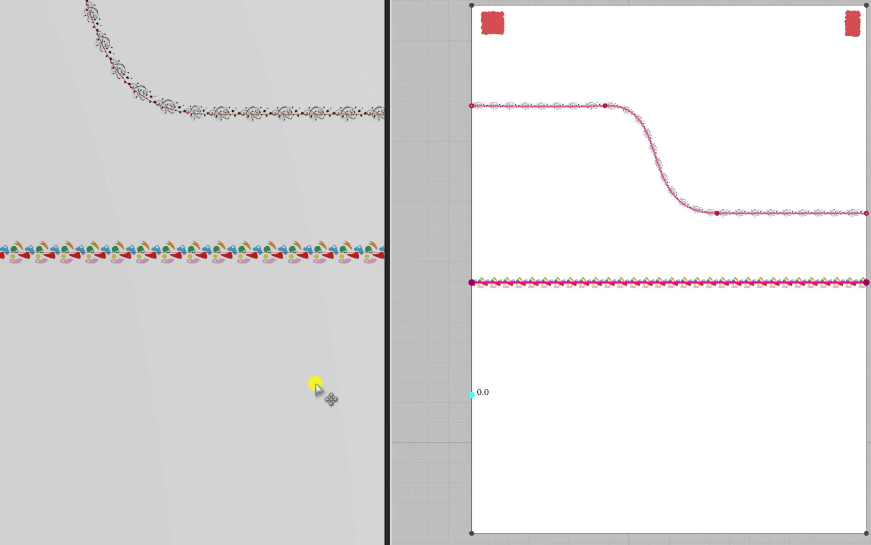
{"action": "key", "text": "q"}
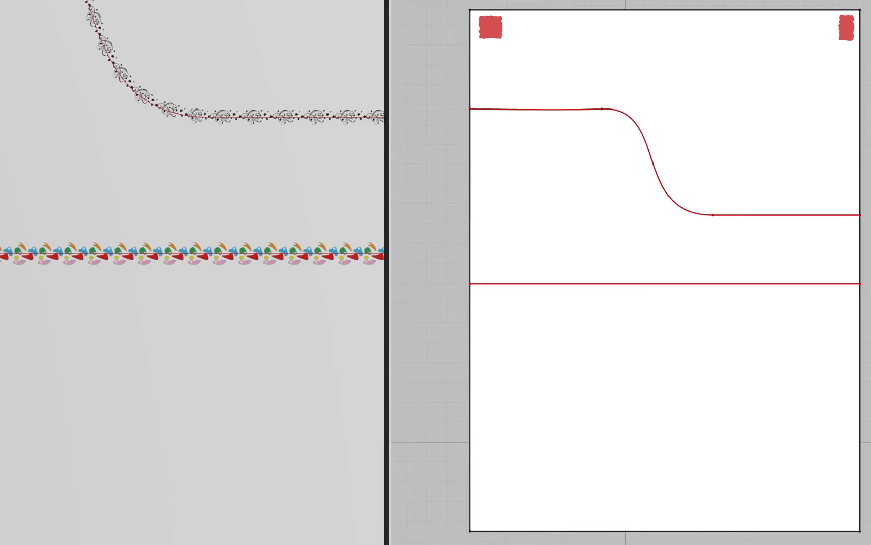
{"action": "scroll", "coordinate": [324, 337], "scroll_direction": "up", "scroll_amount": 1}
{"action": "scroll", "coordinate": [327, 342], "scroll_direction": "up", "scroll_amount": 1}
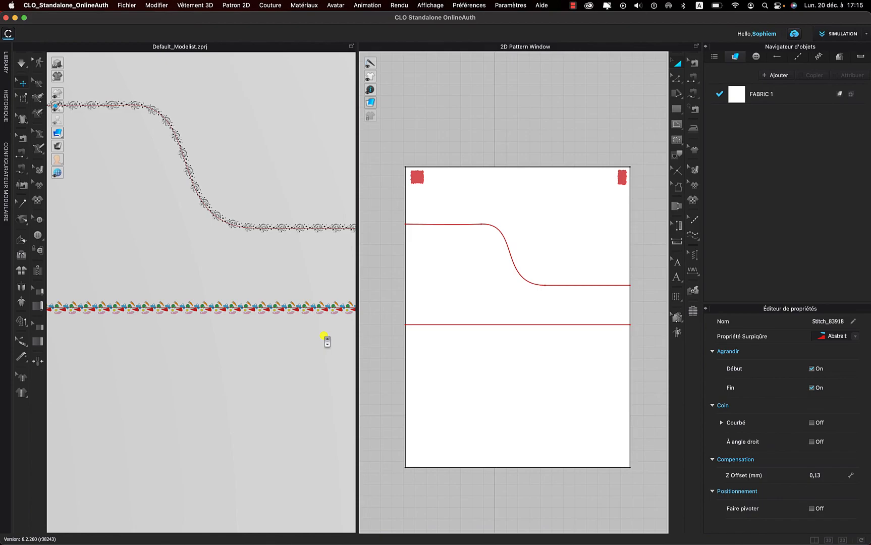